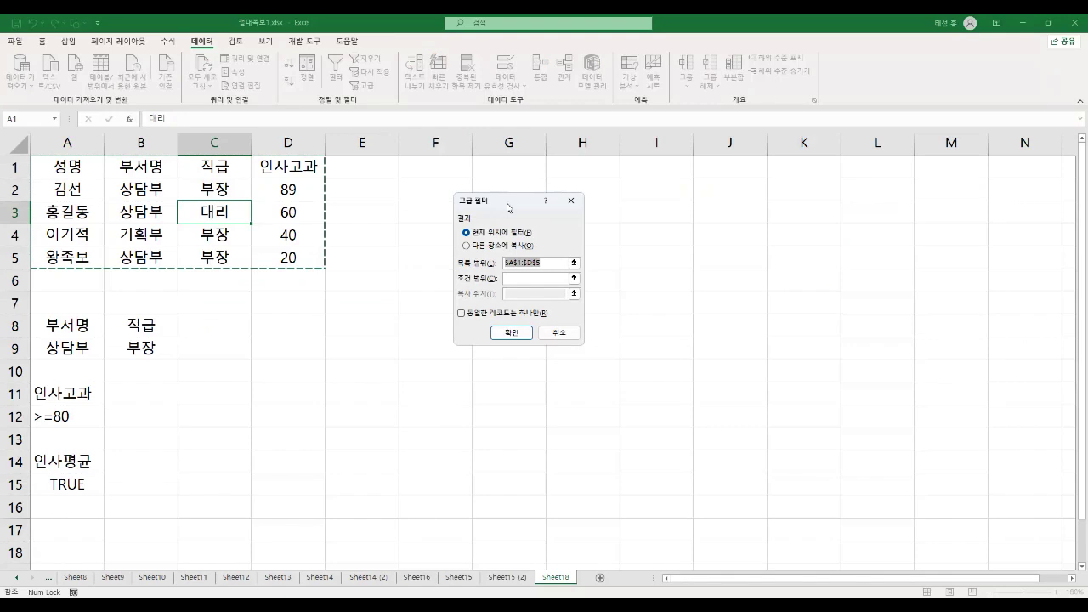
{"action": "left_click", "coordinate": [459, 229]}
{"action": "mouse_move", "coordinate": [459, 229]}
{"action": "left_mouse_down"}
{"action": "mouse_move", "coordinate": [534, 234]}
{"action": "mouse_move", "coordinate": [559, 255]}
{"action": "left_mouse_up"}
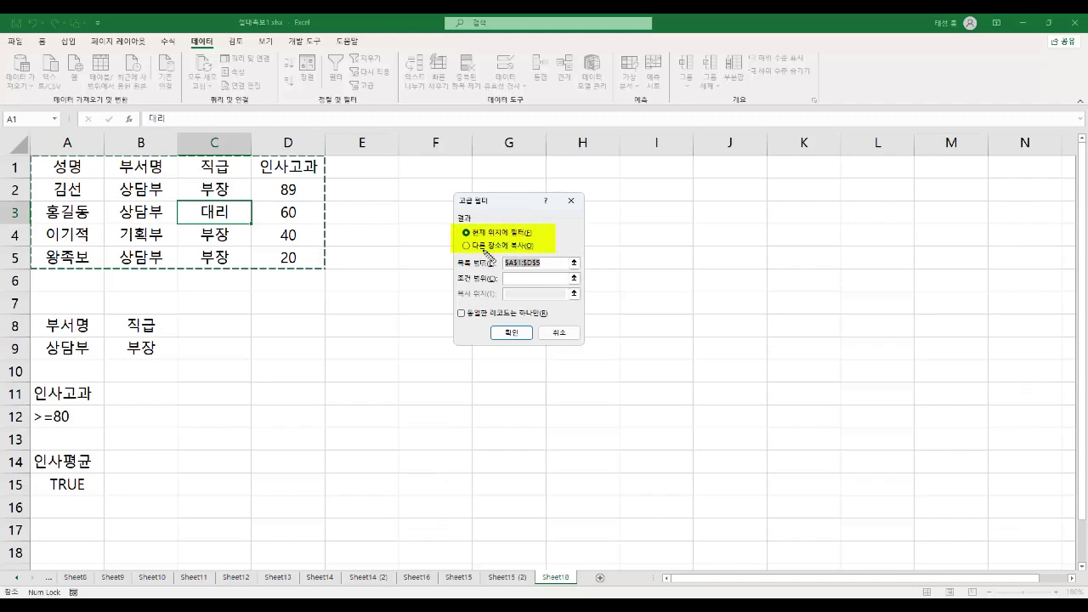
{"action": "left_click_drag", "start_coordinate": [454, 239], "coordinate": [540, 253]}
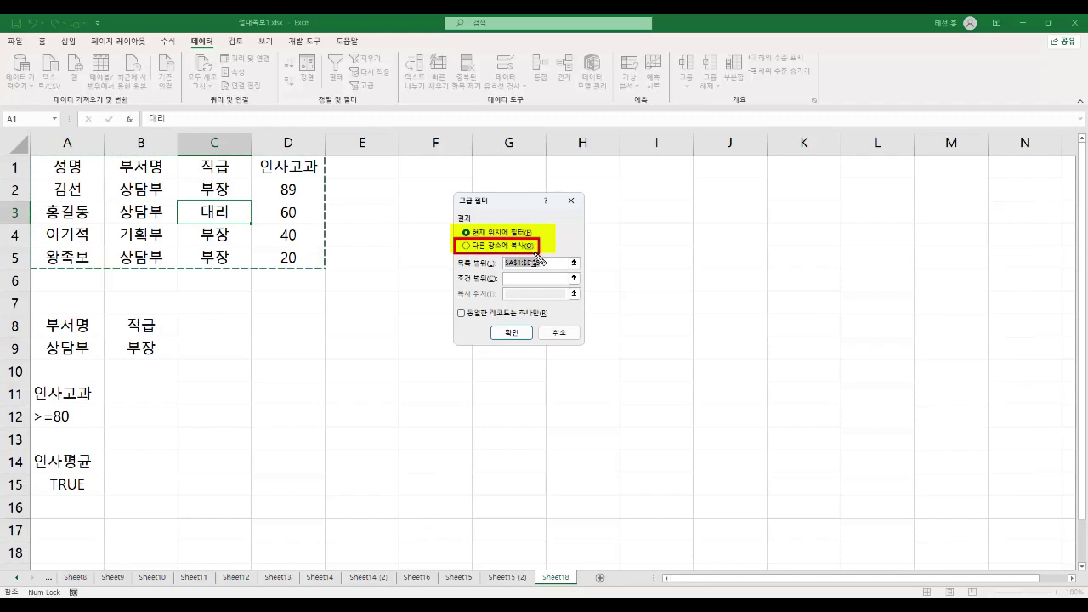
{"action": "key", "text": "Escape"}
Step: Set the advanced filter to copy results to another location, using list range A1:D5 and criteria range A8:A9
{"action": "left_click", "coordinate": [467, 246]}
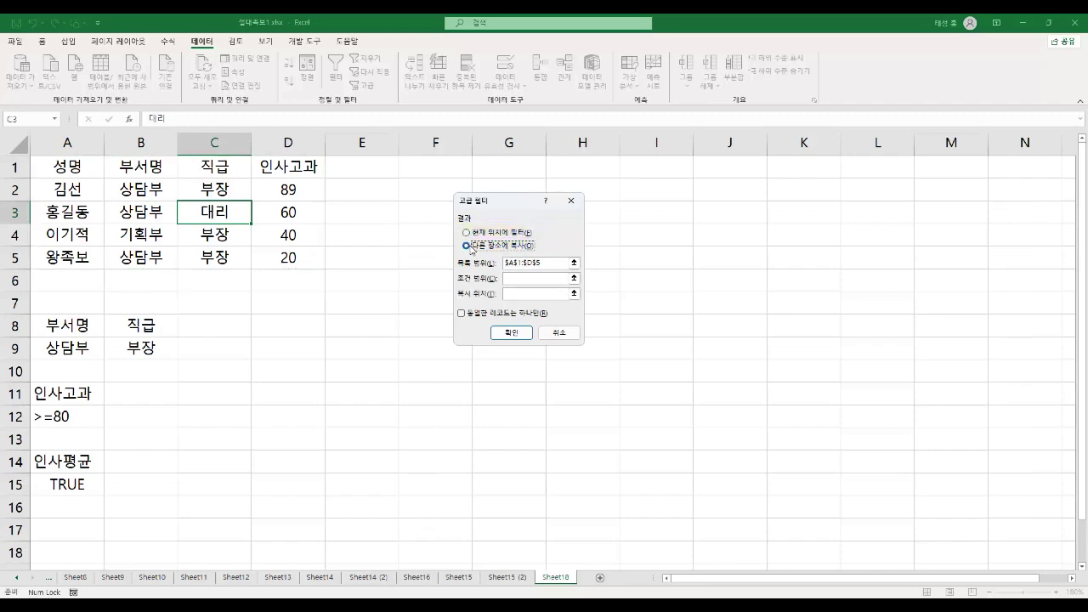
{"action": "left_click", "coordinate": [574, 264]}
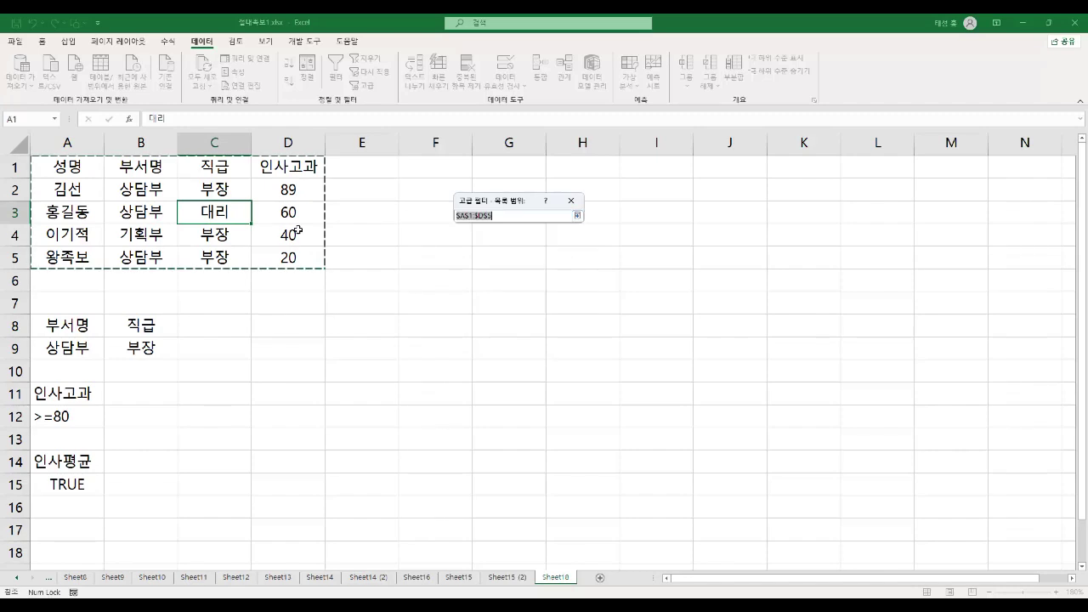
{"action": "left_click", "coordinate": [577, 215]}
{"action": "left_click", "coordinate": [523, 279]}
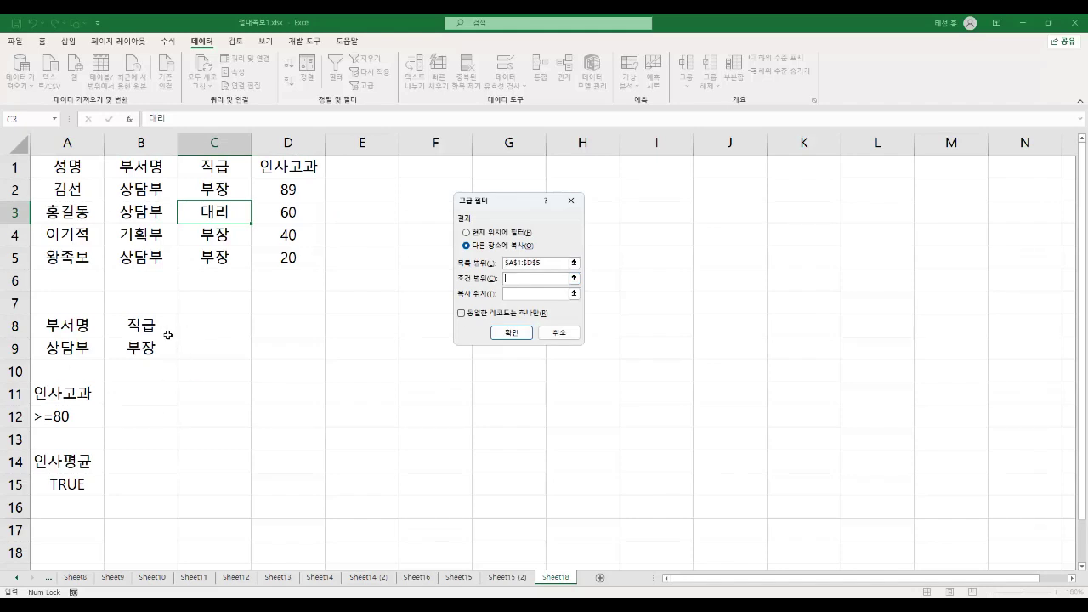
{"action": "left_click_drag", "start_coordinate": [82, 324], "coordinate": [101, 348]}
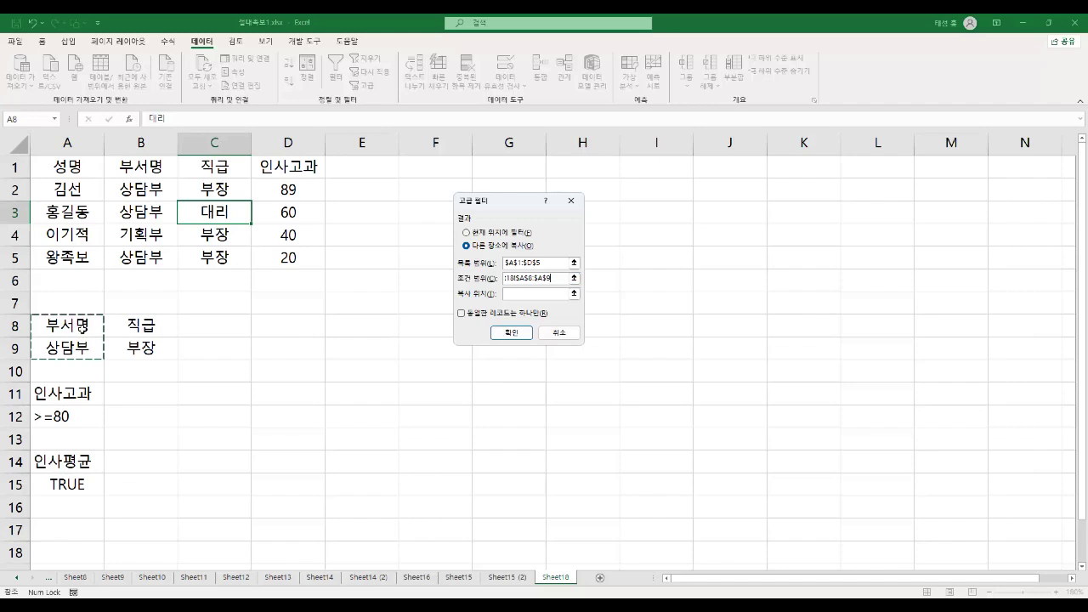
Step: Set F1 as the copy destination and run the advanced filter
{"action": "left_click", "coordinate": [525, 293]}
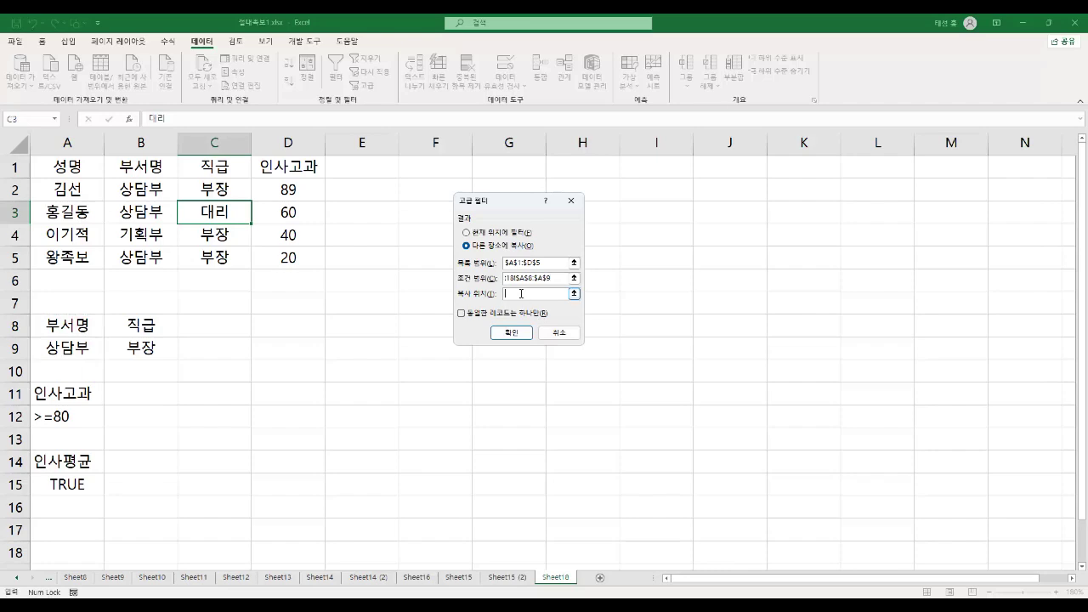
{"action": "left_click", "coordinate": [446, 167]}
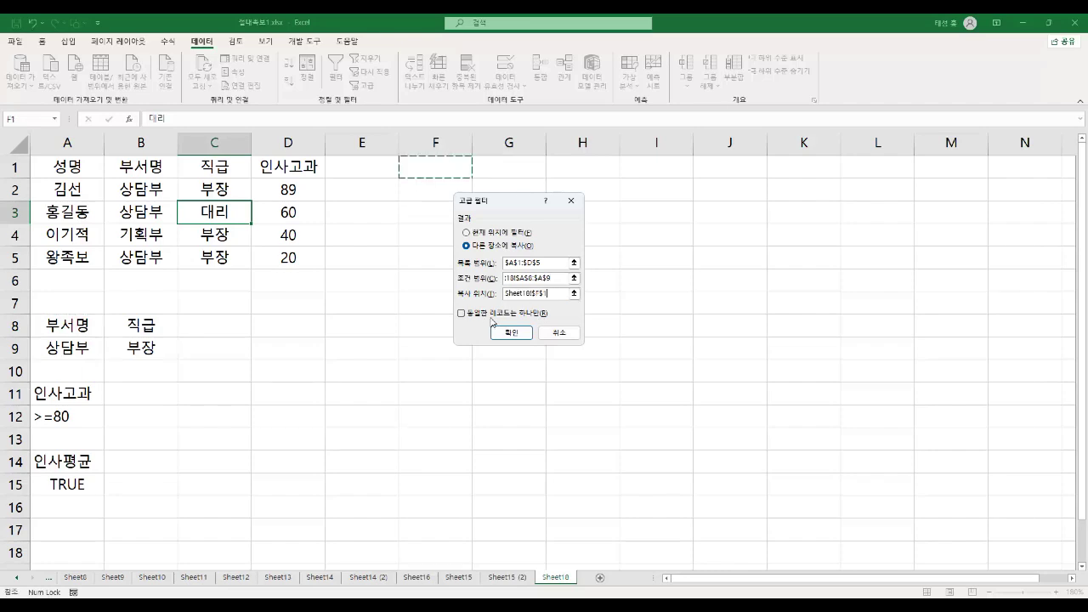
{"action": "mouse_move", "coordinate": [449, 301]}
{"action": "left_mouse_down"}
{"action": "mouse_move", "coordinate": [502, 325]}
{"action": "mouse_move", "coordinate": [561, 321]}
{"action": "left_mouse_up"}
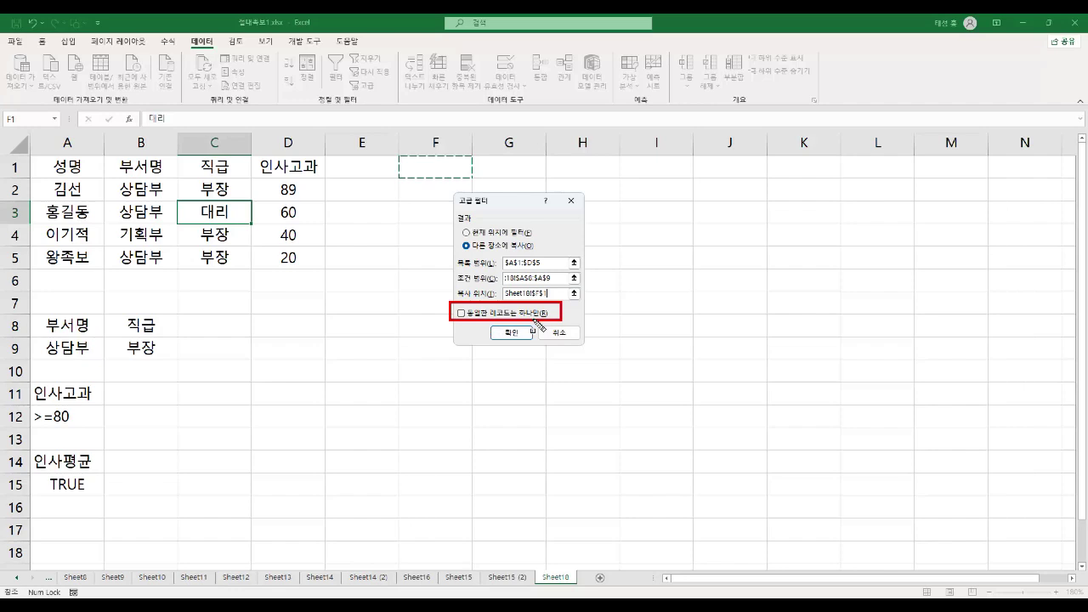
{"action": "key", "text": "Escape"}
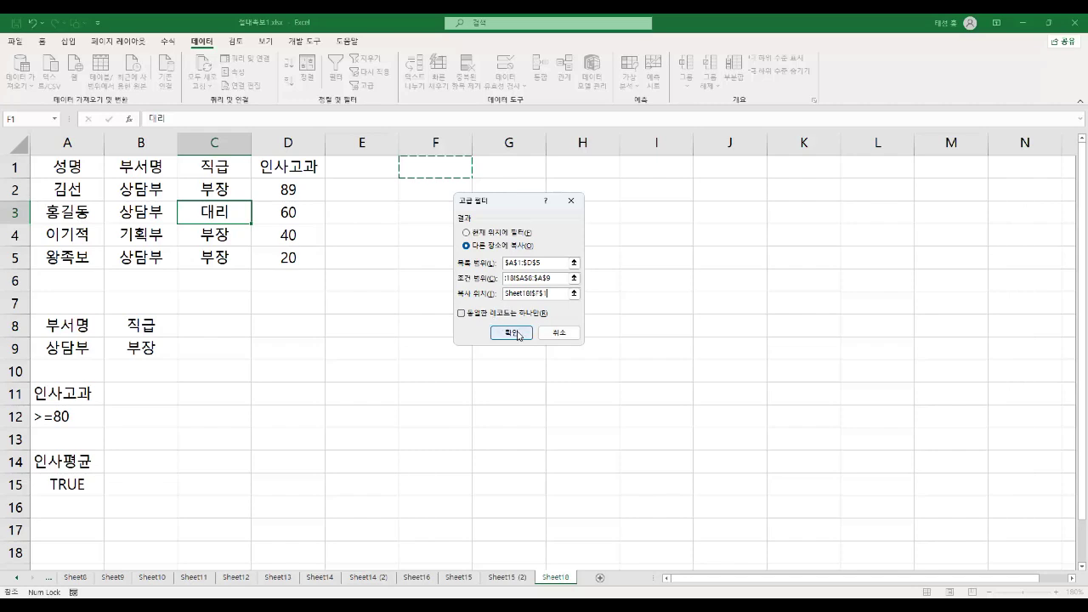
{"action": "left_click", "coordinate": [519, 335]}
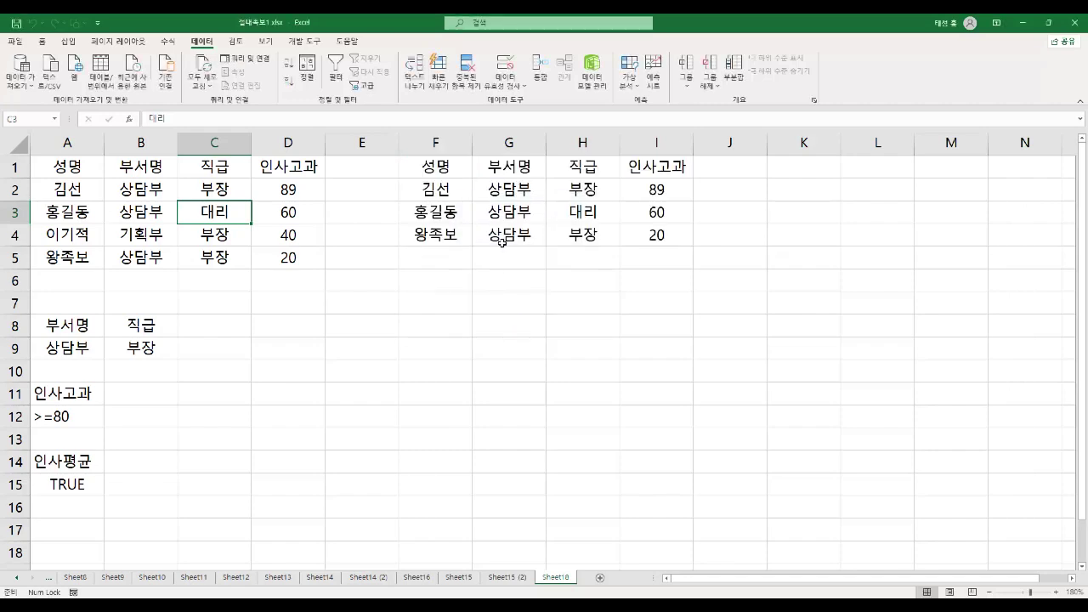
{"action": "left_click_drag", "start_coordinate": [32, 315], "coordinate": [102, 358]}
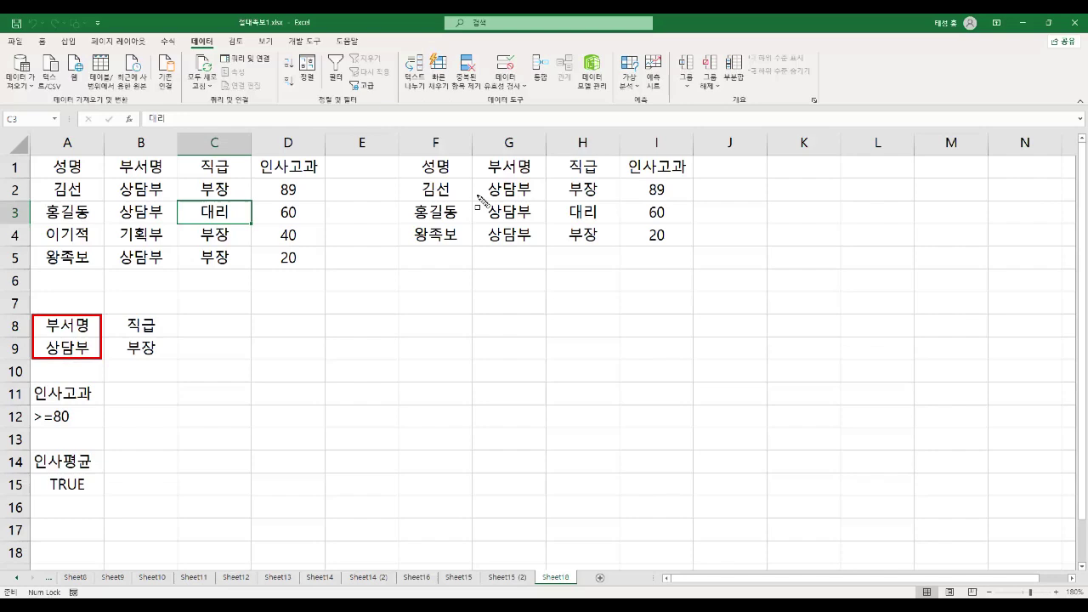
{"action": "mouse_move", "coordinate": [471, 156]}
{"action": "left_mouse_down"}
{"action": "mouse_move", "coordinate": [534, 251]}
{"action": "mouse_move", "coordinate": [550, 253]}
{"action": "left_mouse_up"}
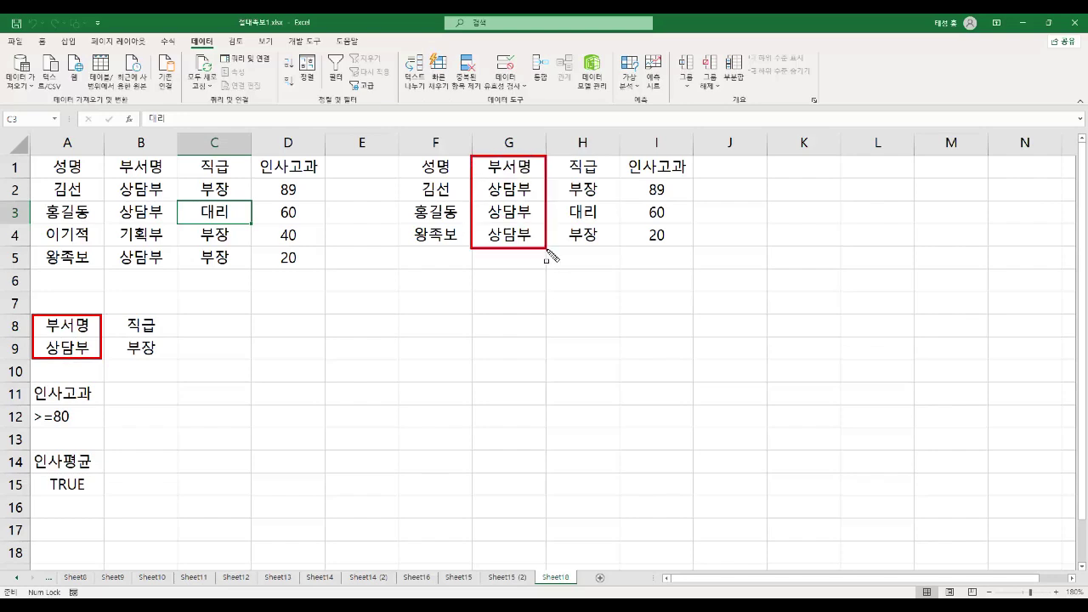
{"action": "key", "text": "Escape"}
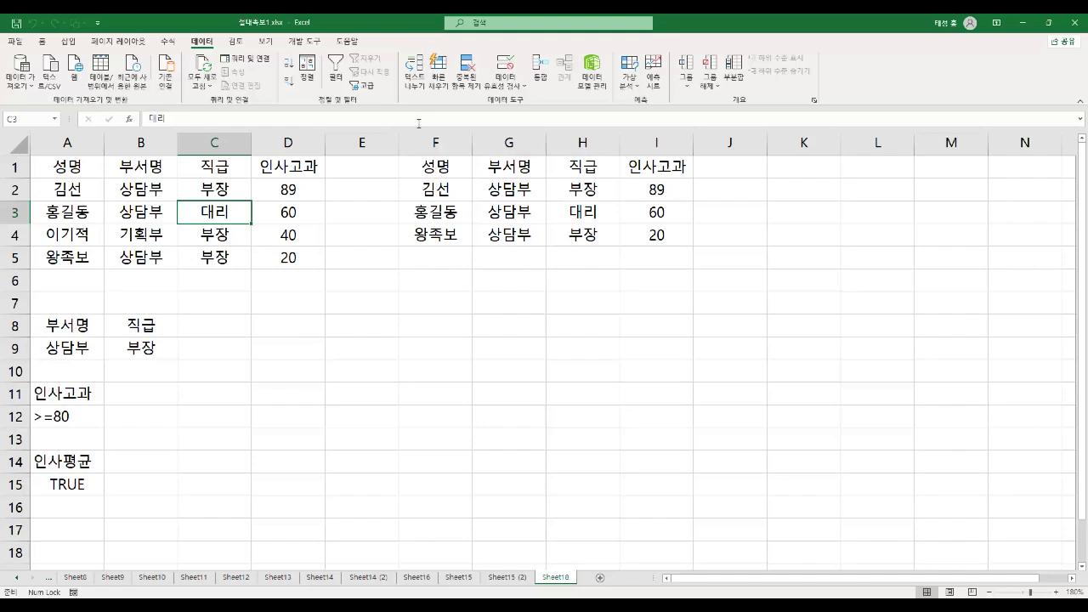
Step: Set up another advanced filter on A1:D5 that copies to another location, with B8:B9 as the criteria range
{"action": "left_click", "coordinate": [364, 85]}
{"action": "left_click_drag", "start_coordinate": [497, 201], "coordinate": [422, 256]}
{"action": "left_click", "coordinate": [431, 299]}
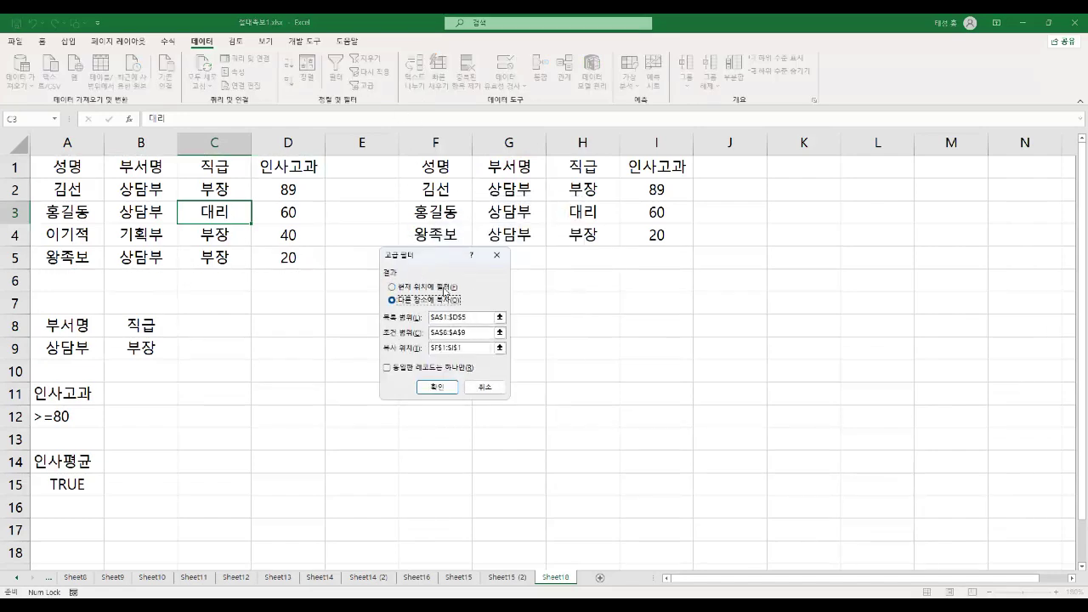
{"action": "left_click", "coordinate": [500, 317]}
{"action": "left_click", "coordinate": [503, 270]}
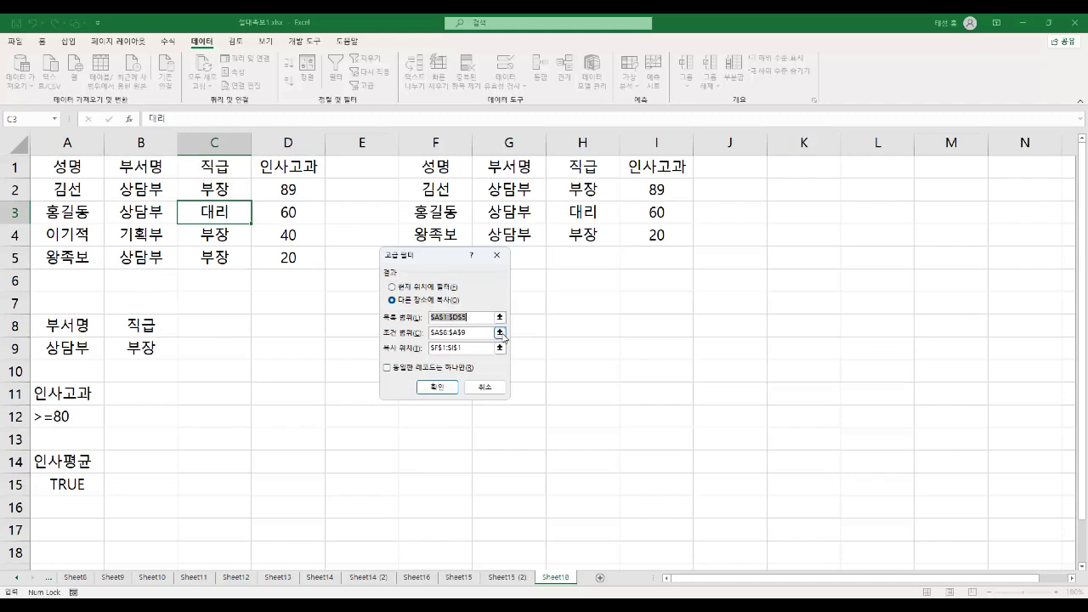
{"action": "left_click", "coordinate": [502, 335]}
{"action": "left_click", "coordinate": [167, 324]}
{"action": "left_click_drag", "start_coordinate": [167, 325], "coordinate": [170, 343]}
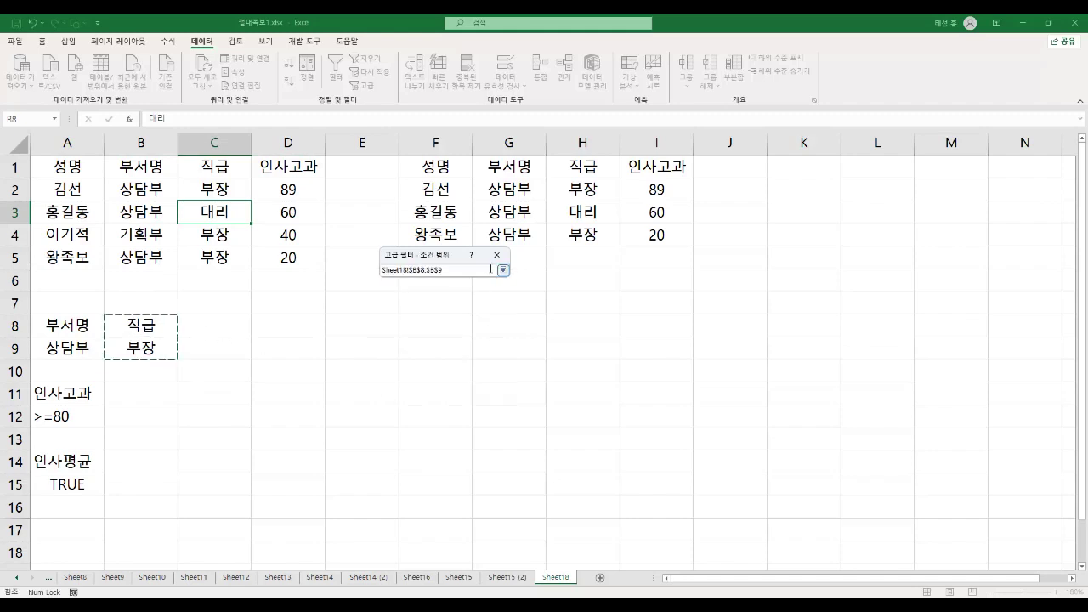
{"action": "left_click", "coordinate": [503, 271]}
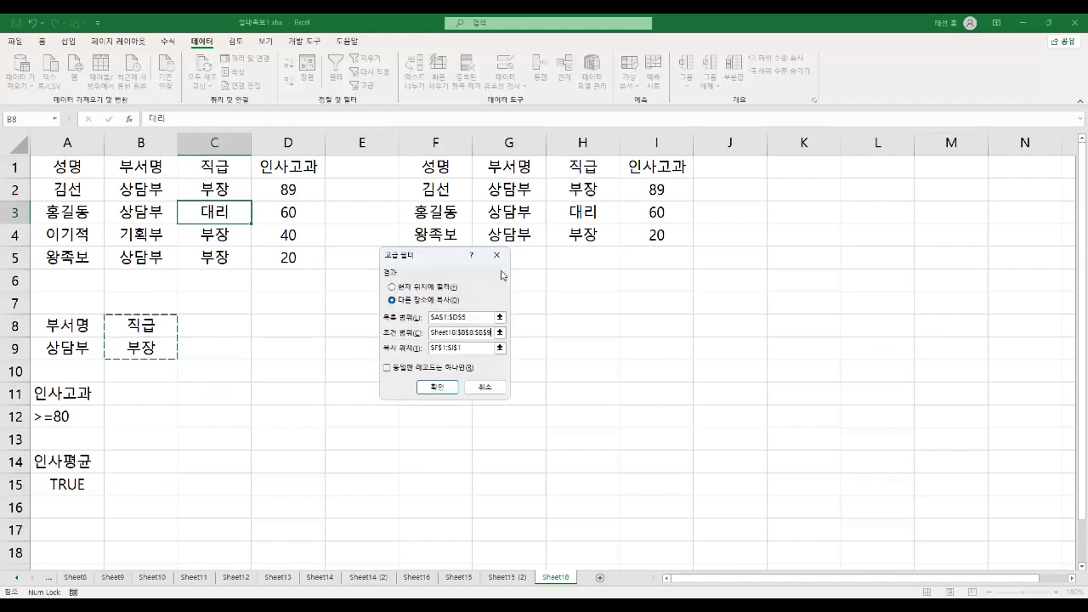
Step: Set the copy destination to F6 and run the advanced filter for the 직급 condition
{"action": "left_click", "coordinate": [500, 348]}
{"action": "left_click_drag", "start_coordinate": [448, 259], "coordinate": [710, 266]}
{"action": "left_click", "coordinate": [439, 283]}
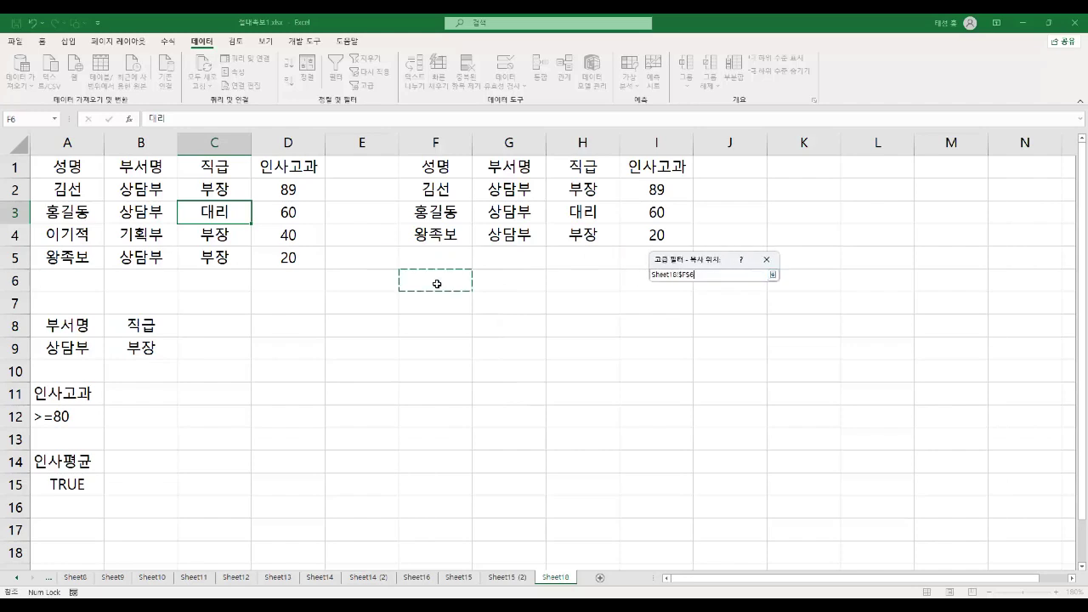
{"action": "left_click", "coordinate": [773, 275]}
{"action": "left_click", "coordinate": [711, 394]}
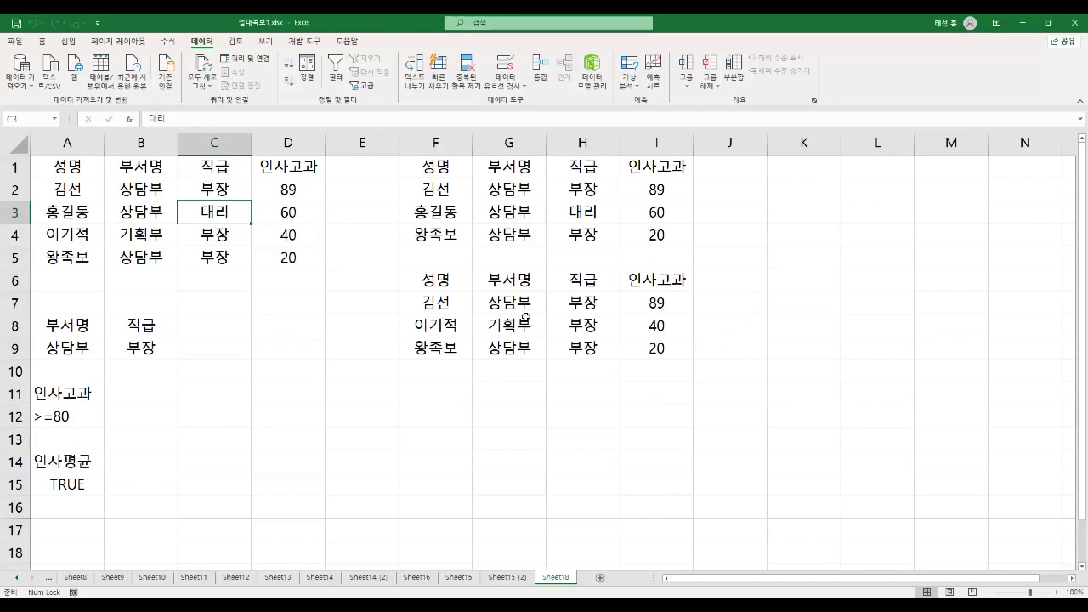
{"action": "left_click_drag", "start_coordinate": [550, 291], "coordinate": [614, 355]}
{"action": "key", "text": "Escape"}
{"action": "left_click", "coordinate": [78, 392]}
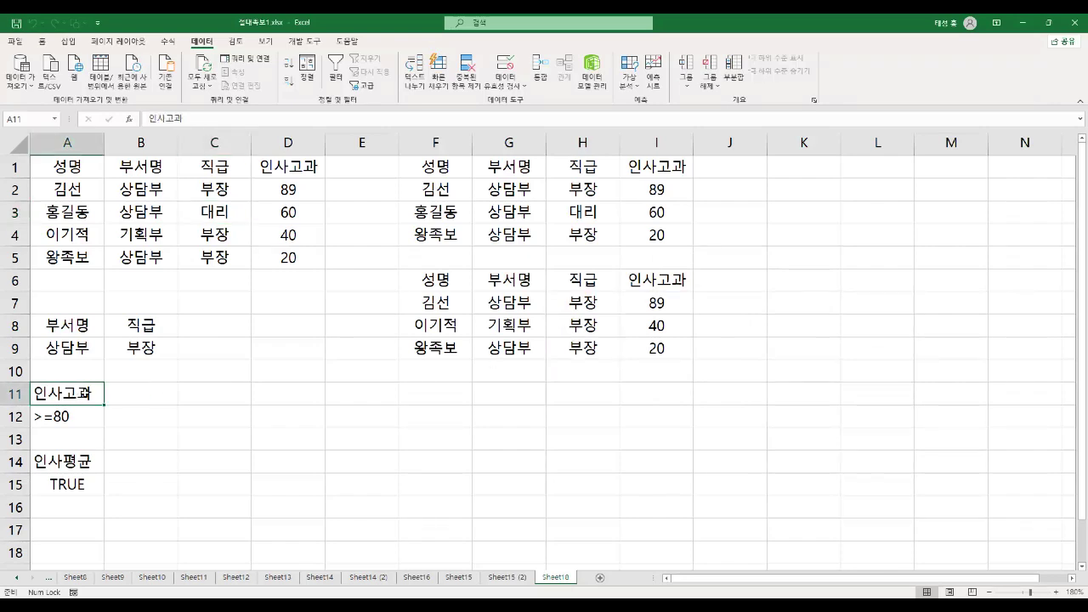
{"action": "left_click", "coordinate": [86, 418]}
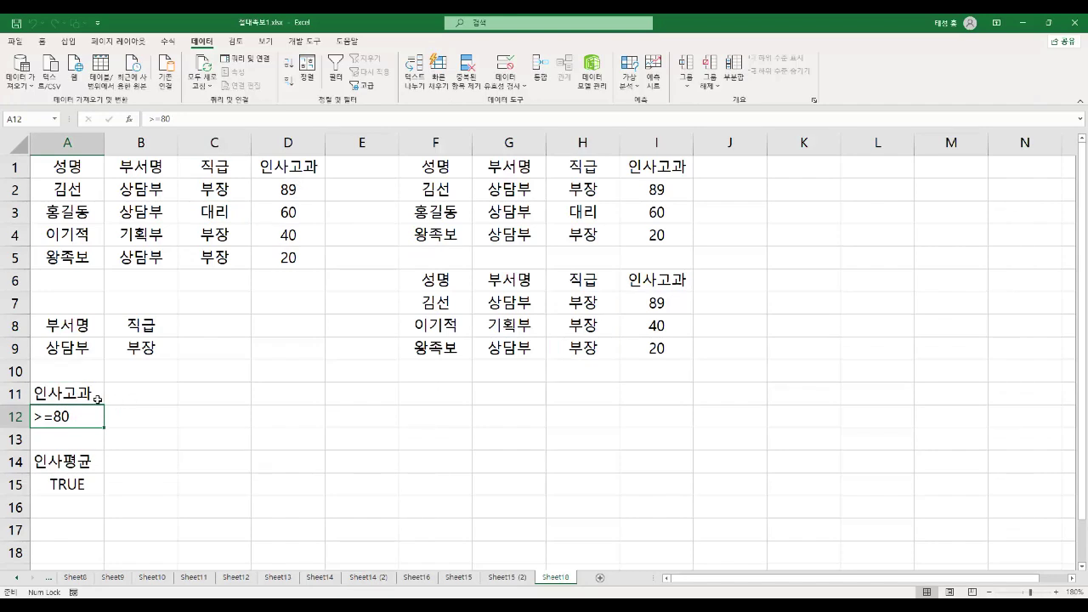
Step: Set up an advanced filter from the A1:D5 table that copies to another location, with A11:A12 as the criteria range
{"action": "left_click", "coordinate": [211, 212]}
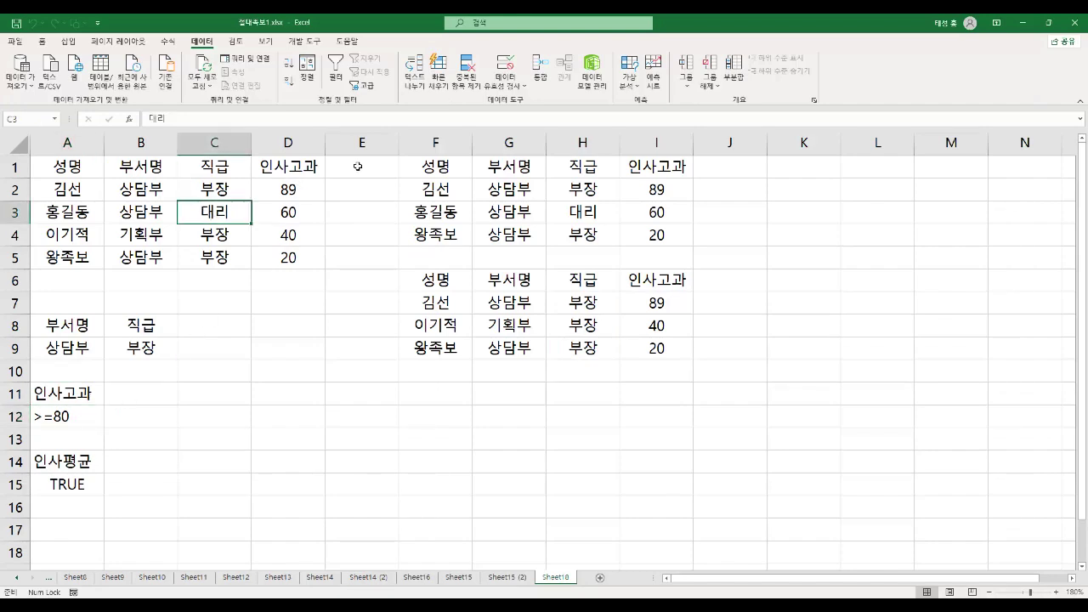
{"action": "left_click", "coordinate": [367, 85]}
{"action": "left_click", "coordinate": [712, 306]}
{"action": "left_click", "coordinate": [770, 322]}
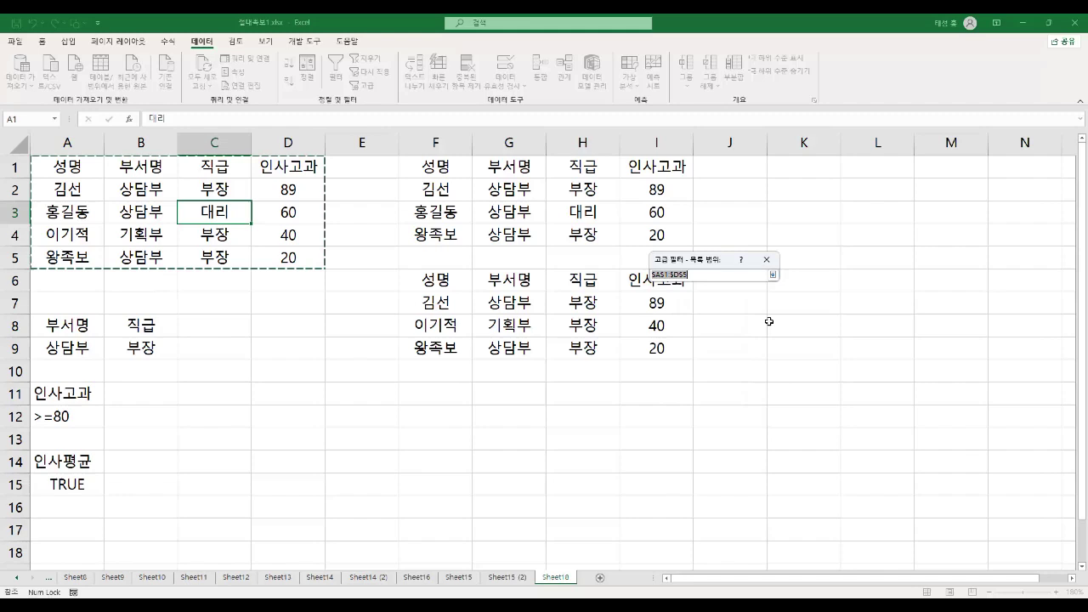
{"action": "left_click", "coordinate": [772, 275]}
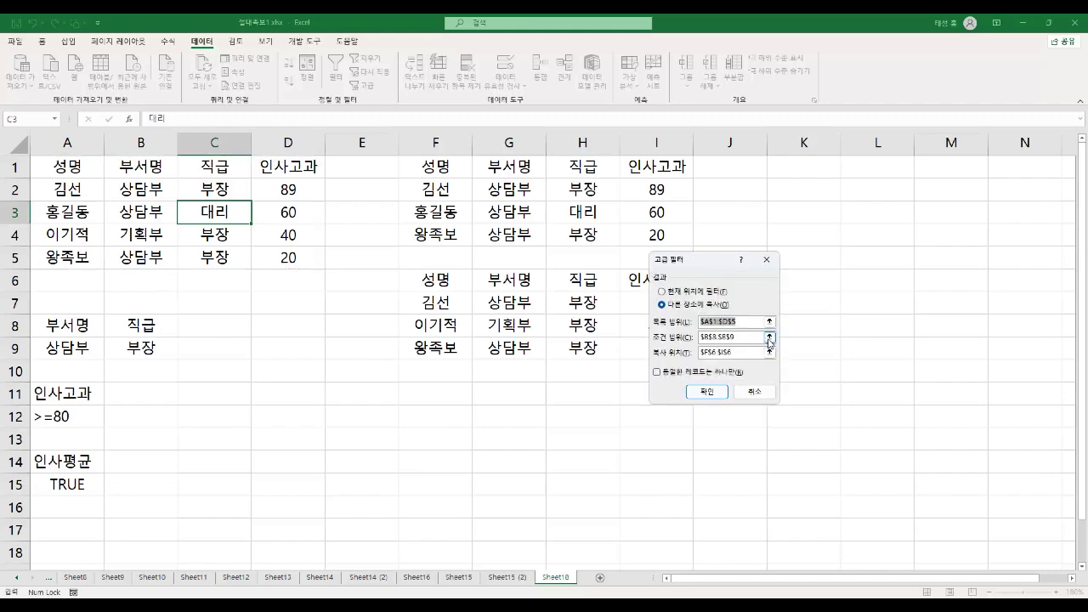
{"action": "left_click", "coordinate": [770, 338]}
{"action": "left_click_drag", "start_coordinate": [67, 393], "coordinate": [83, 415]}
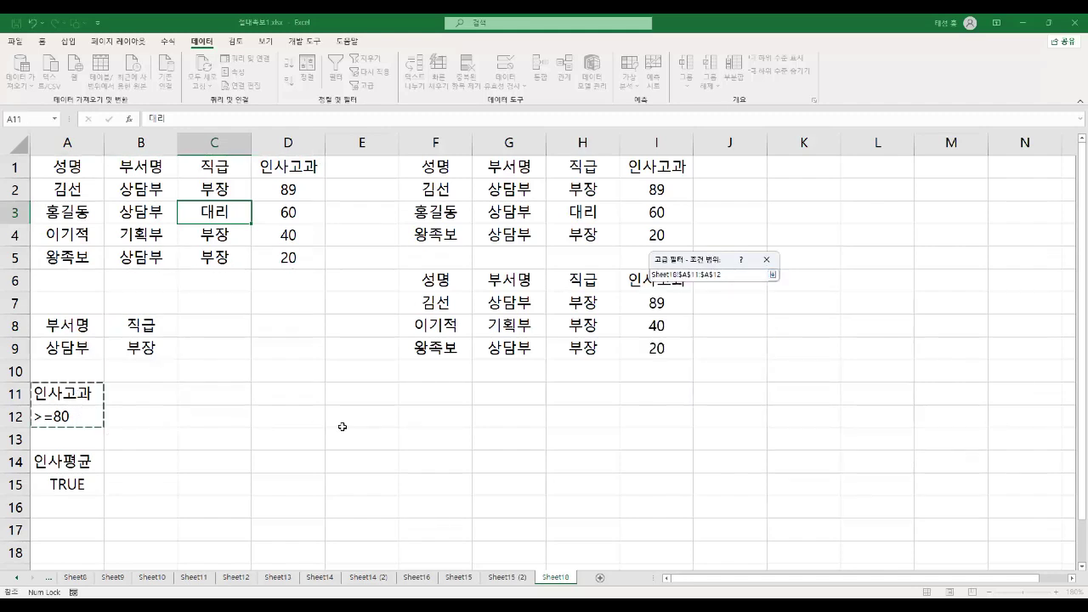
{"action": "left_click", "coordinate": [773, 275]}
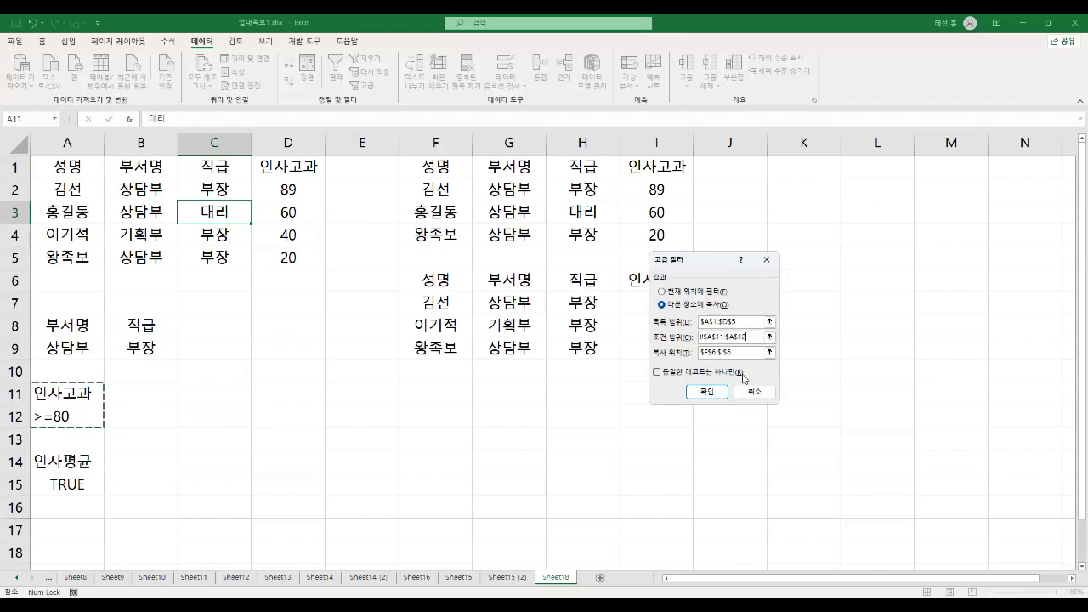
Step: Set the copy destination to F11 and run the advanced filter for the 인사고과 condition
{"action": "left_click", "coordinate": [769, 352]}
{"action": "left_click", "coordinate": [459, 393]}
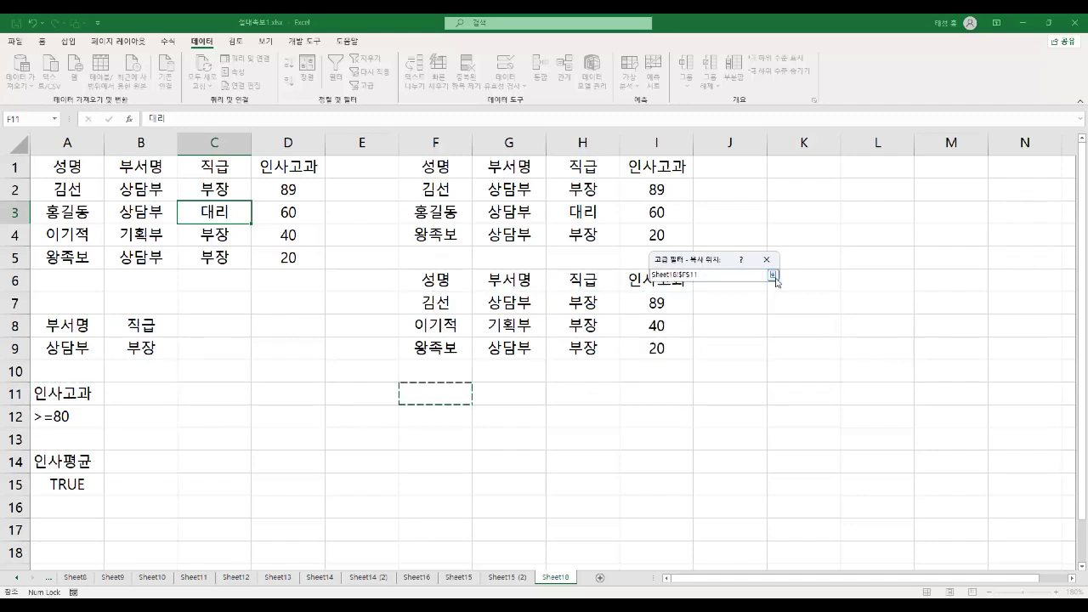
{"action": "left_click", "coordinate": [773, 275]}
{"action": "left_click", "coordinate": [706, 394]}
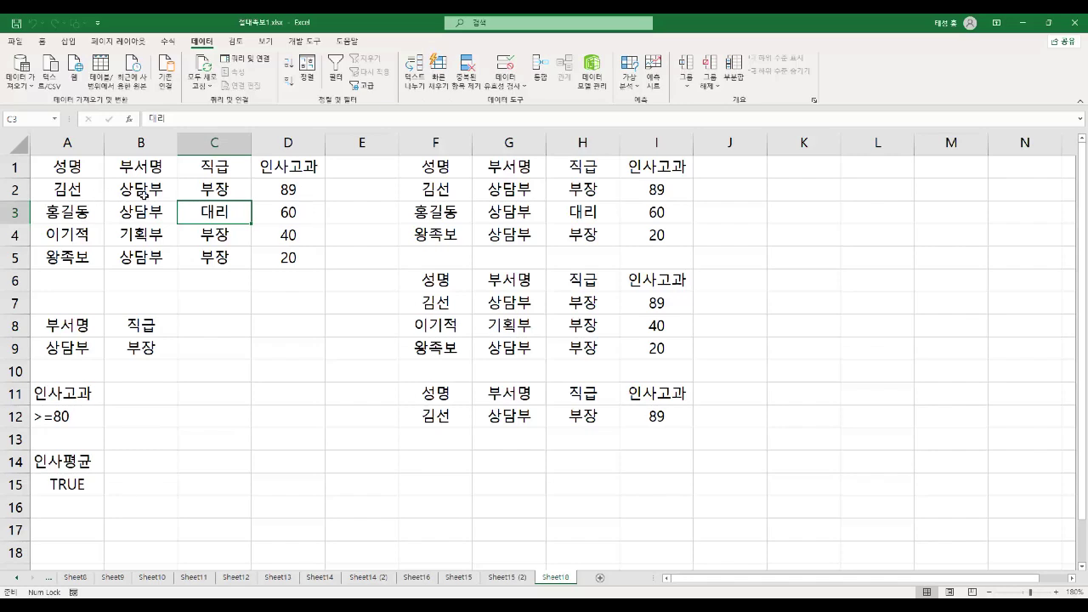
{"action": "left_click", "coordinate": [663, 418]}
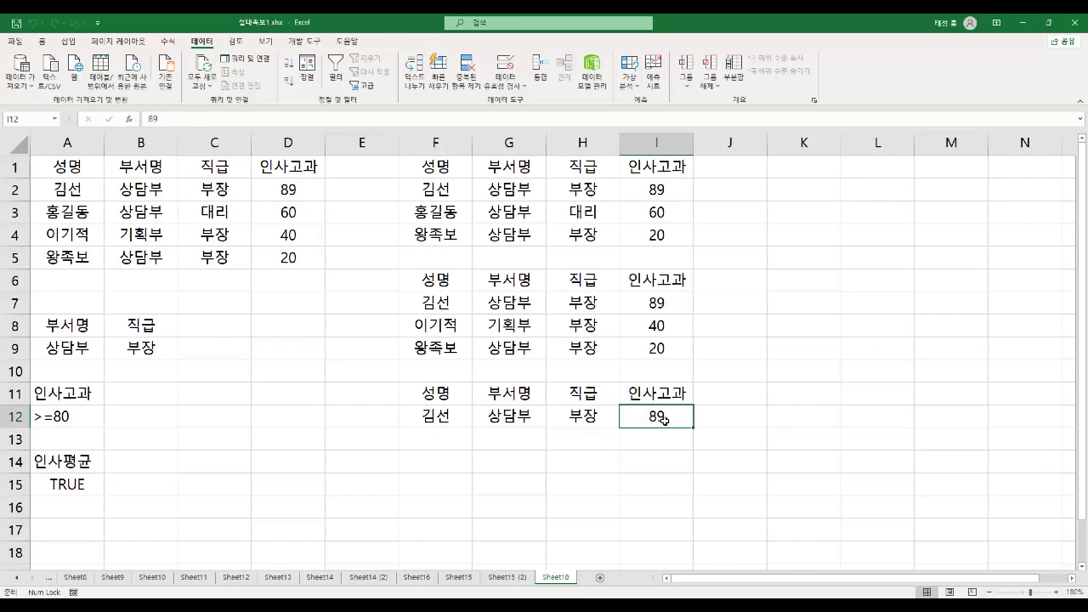
Step: Set up an advanced filter on A1:D5 that copies to another location, with A8:B9 as the criteria range
{"action": "left_click", "coordinate": [436, 459]}
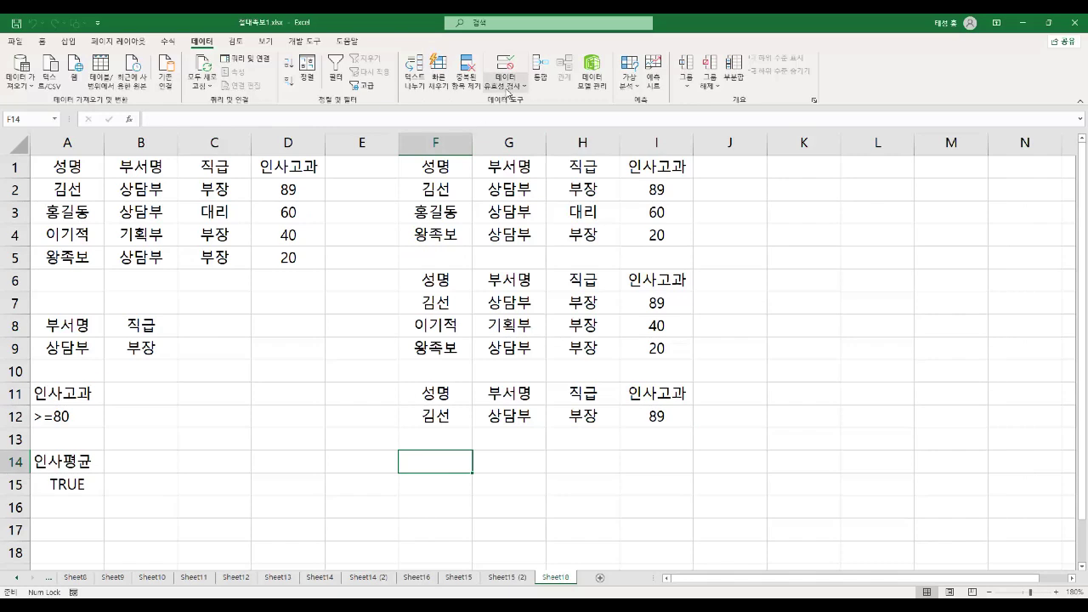
{"action": "left_click", "coordinate": [359, 87]}
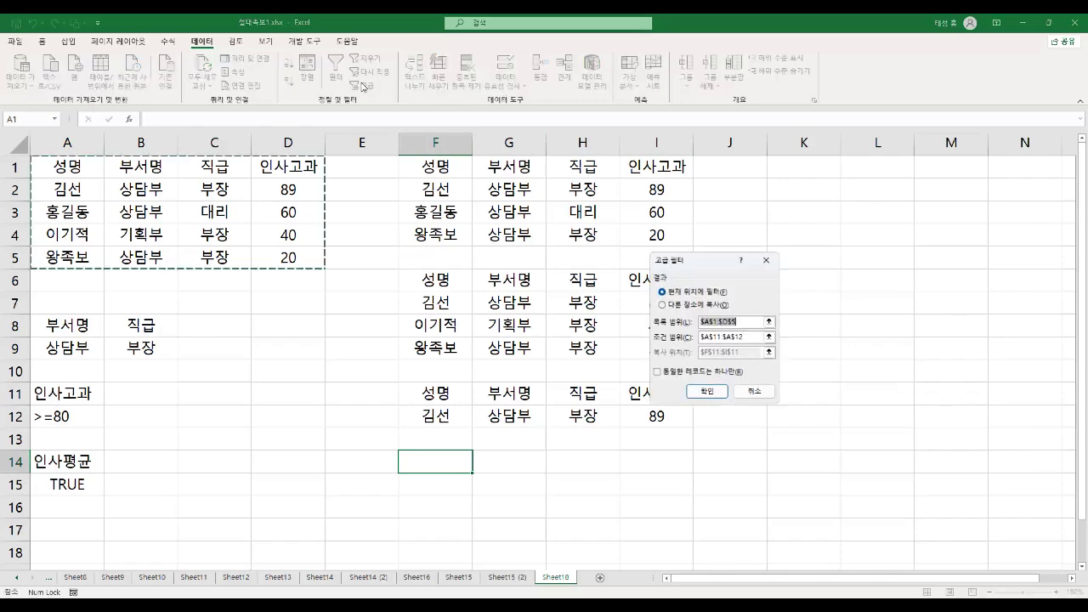
{"action": "left_click", "coordinate": [714, 306]}
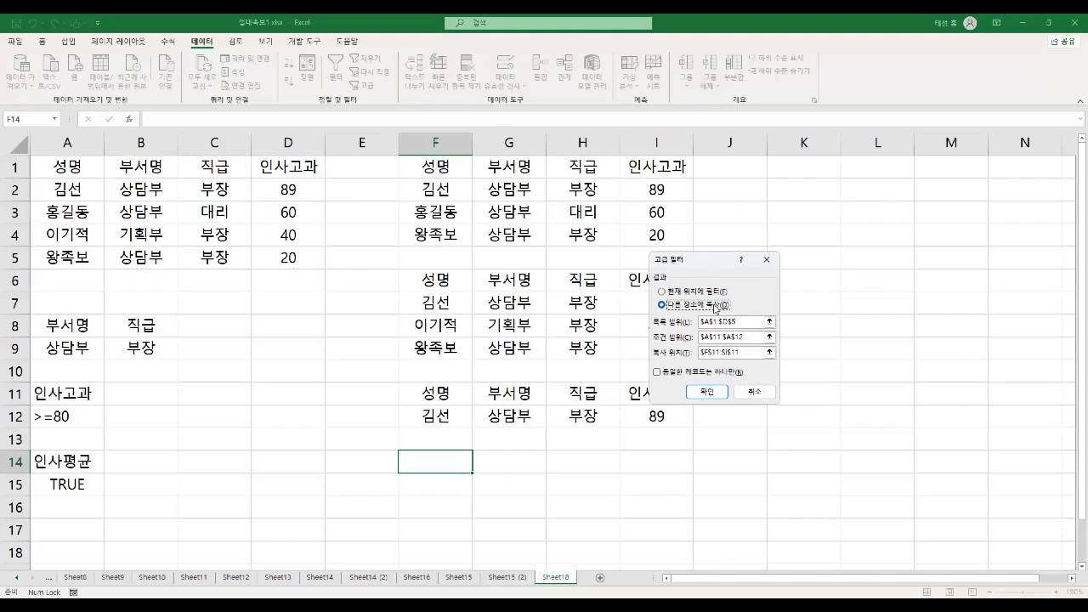
{"action": "left_click", "coordinate": [769, 322]}
{"action": "left_click", "coordinate": [773, 275]}
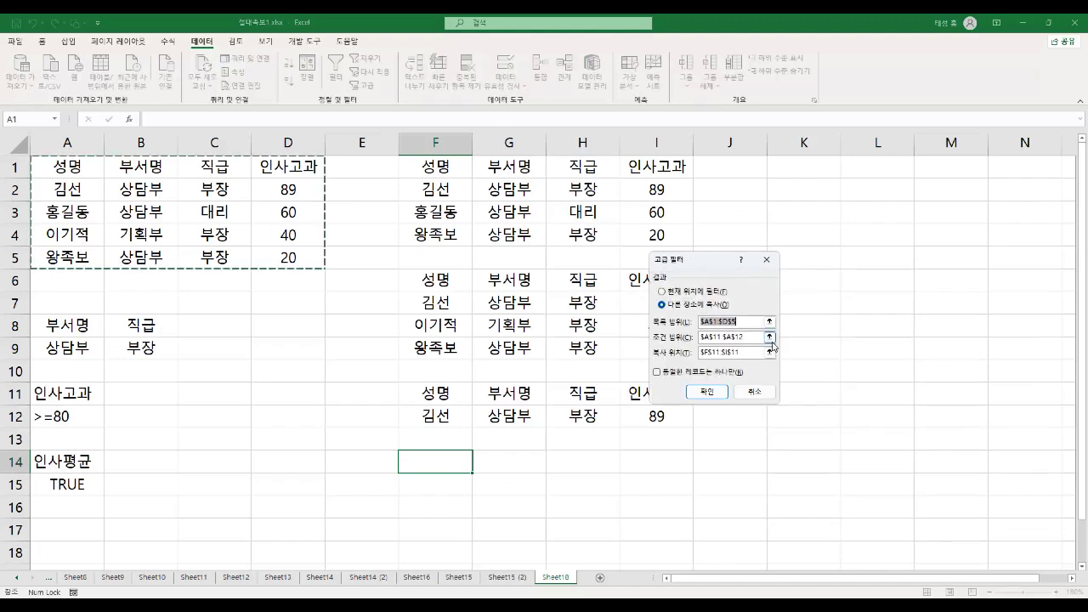
{"action": "left_click", "coordinate": [770, 336]}
{"action": "left_click_drag", "start_coordinate": [60, 330], "coordinate": [140, 351]}
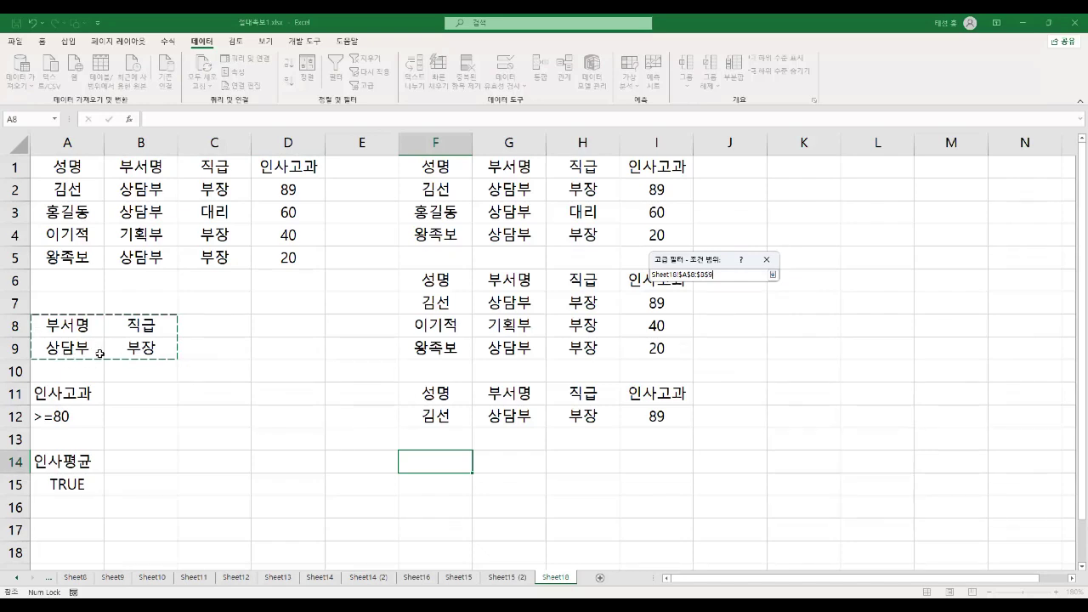
{"action": "left_click", "coordinate": [773, 276]}
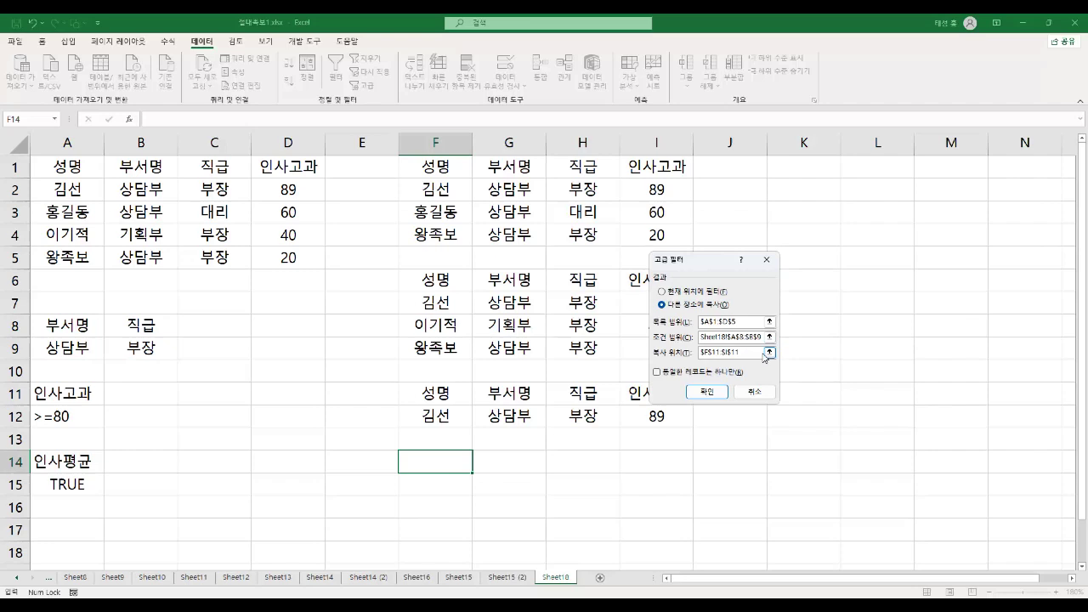
Step: Set the copy destination to F14 and run the advanced filter for the combined 부서명 and 직급 condition
{"action": "left_click", "coordinate": [769, 352]}
{"action": "left_click", "coordinate": [444, 460]}
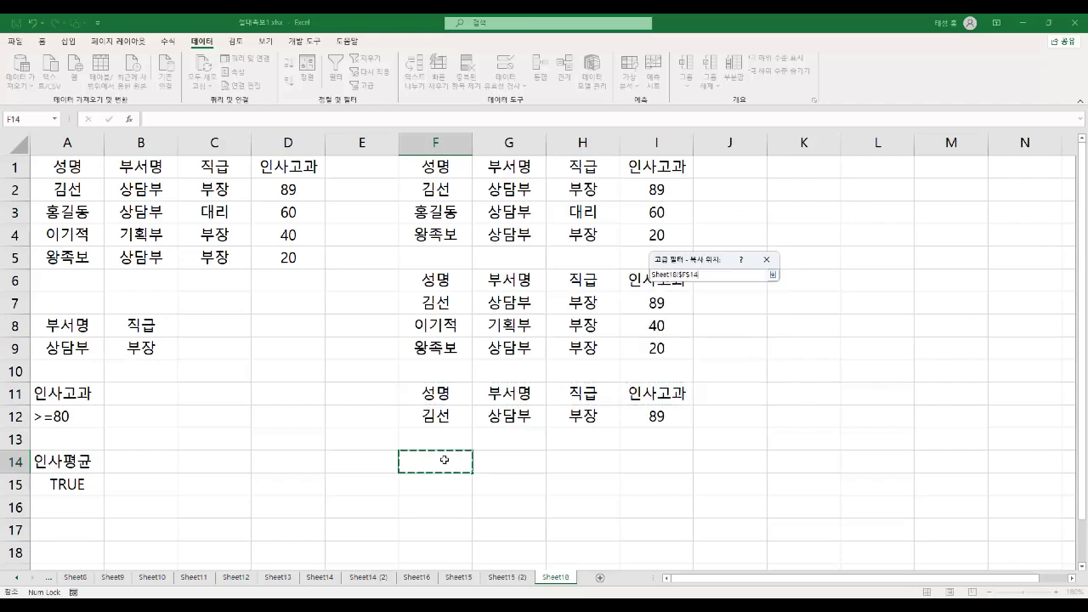
{"action": "left_click", "coordinate": [773, 275]}
{"action": "left_click", "coordinate": [716, 391]}
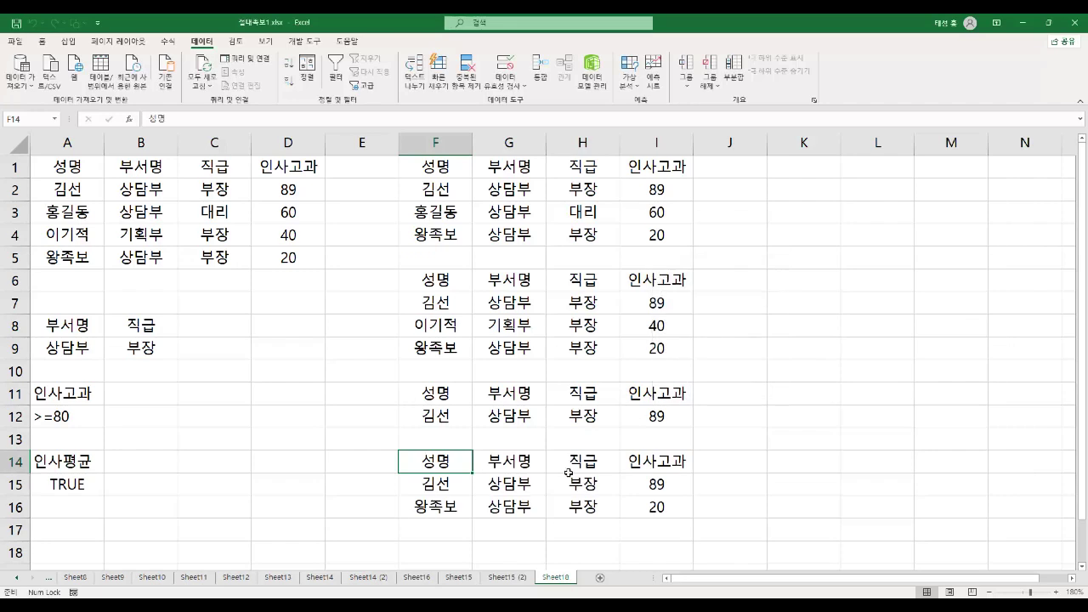
{"action": "mouse_move", "coordinate": [32, 316]}
{"action": "left_mouse_down"}
{"action": "mouse_move", "coordinate": [44, 360]}
{"action": "mouse_move", "coordinate": [171, 357]}
{"action": "left_mouse_up"}
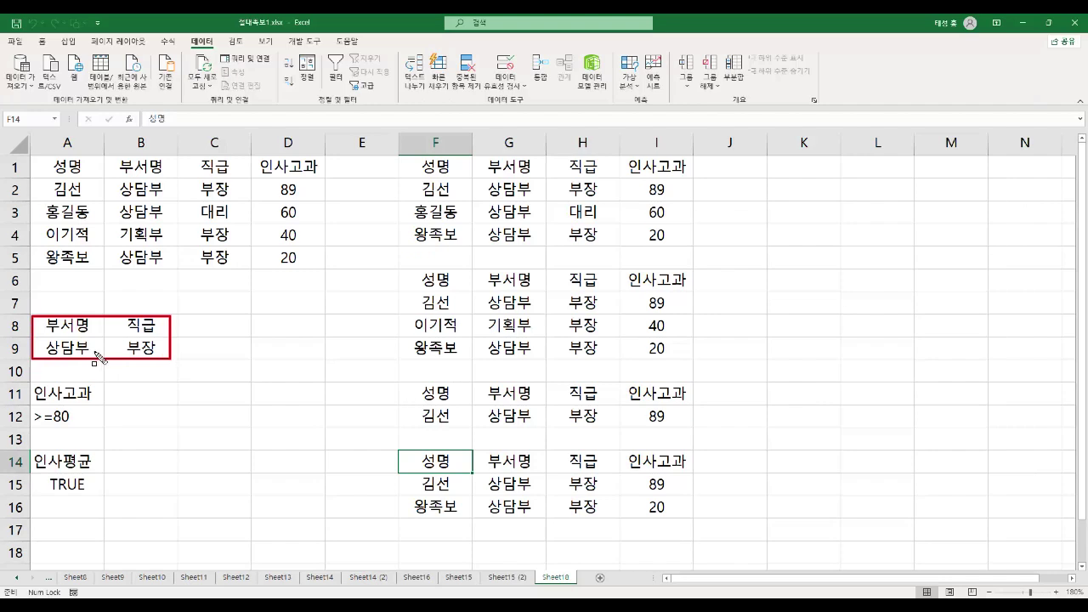
{"action": "left_click_drag", "start_coordinate": [42, 347], "coordinate": [167, 346]}
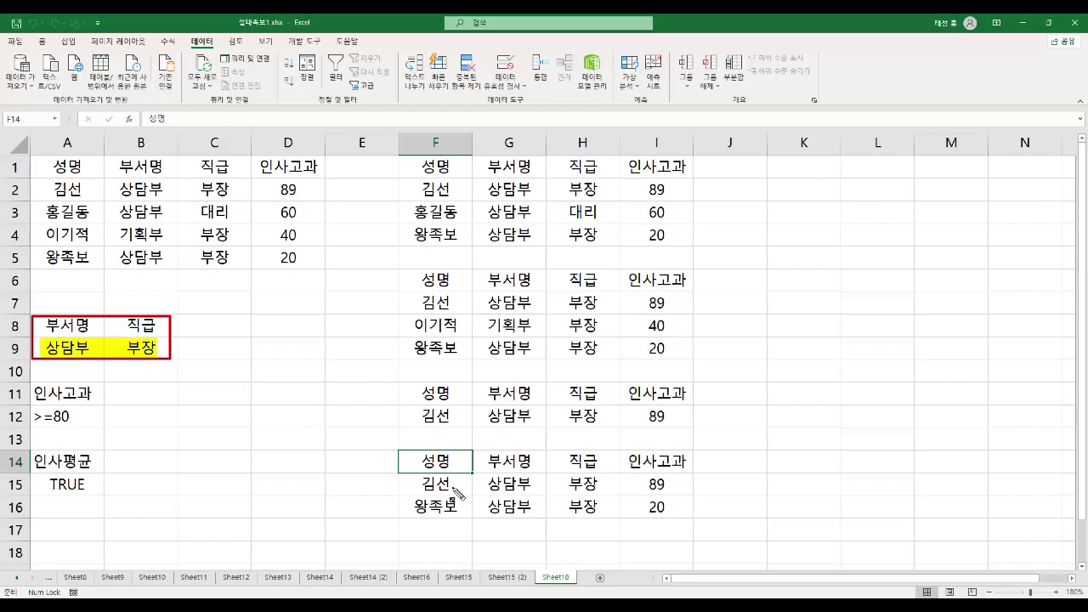
{"action": "left_click_drag", "start_coordinate": [481, 482], "coordinate": [626, 485]}
{"action": "left_click_drag", "start_coordinate": [481, 507], "coordinate": [620, 505]}
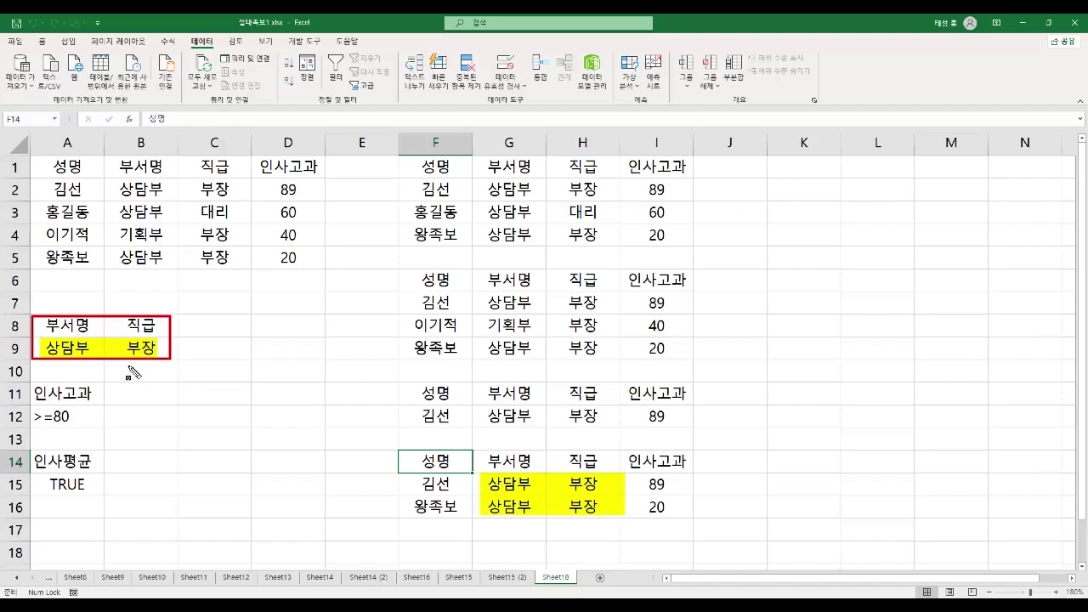
{"action": "key", "text": "Escape"}
Step: Inspect the 인사평균 criteria header in A14 and the condition formula beneath it in A15
{"action": "left_click", "coordinate": [95, 460]}
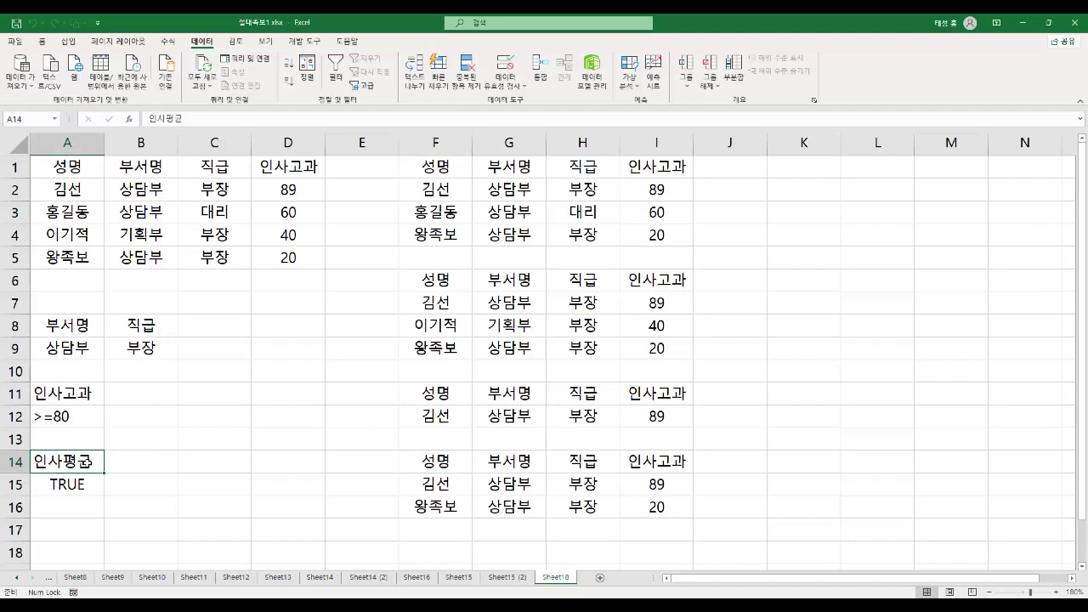
{"action": "left_click", "coordinate": [86, 482]}
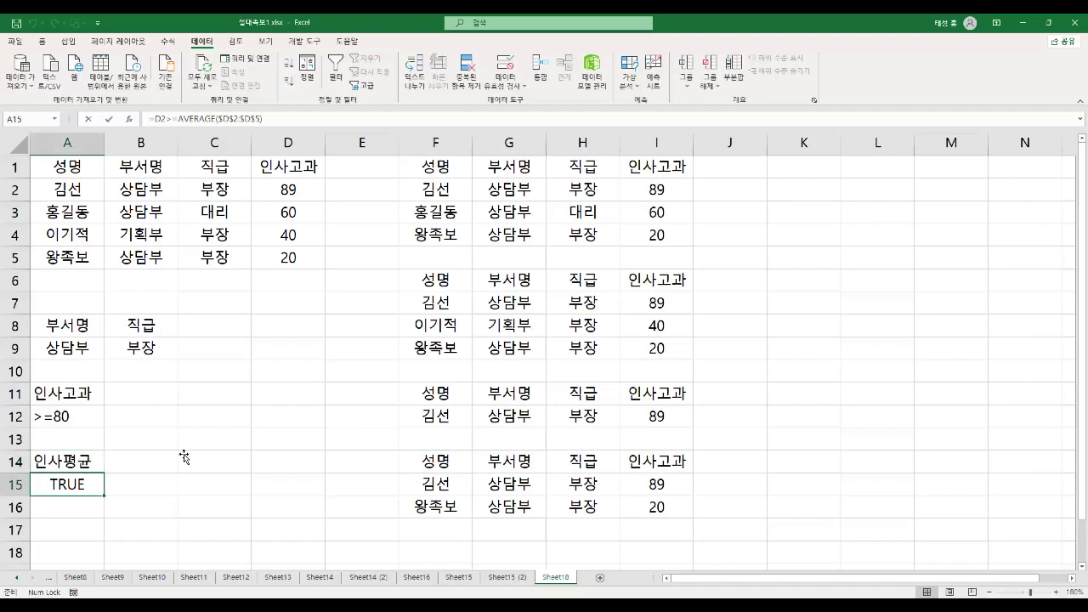
{"action": "key", "text": "F2"}
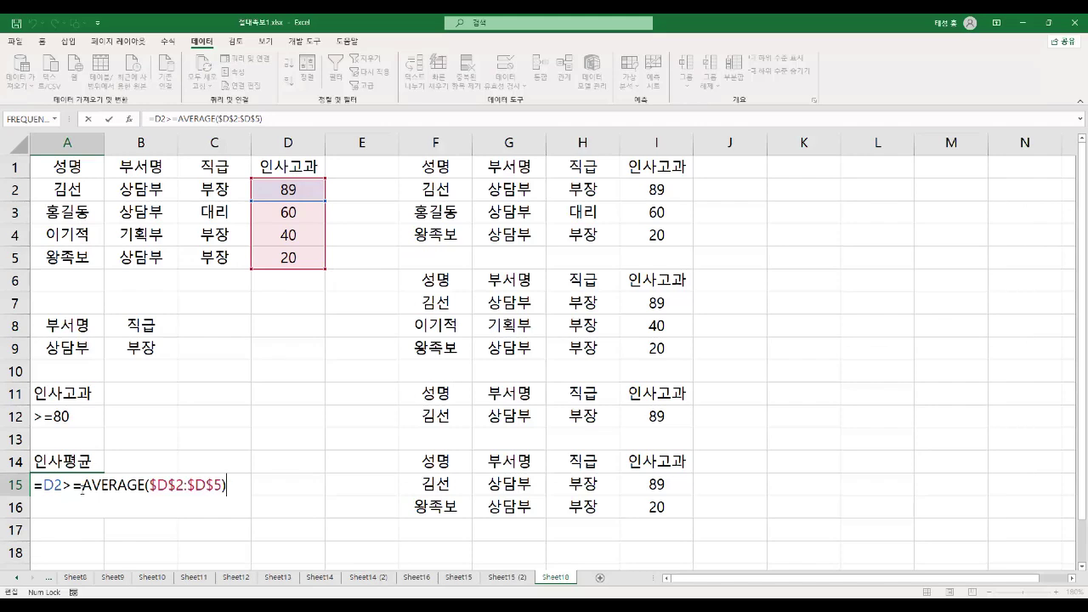
{"action": "key", "text": "Return"}
{"action": "key", "text": "Up"}
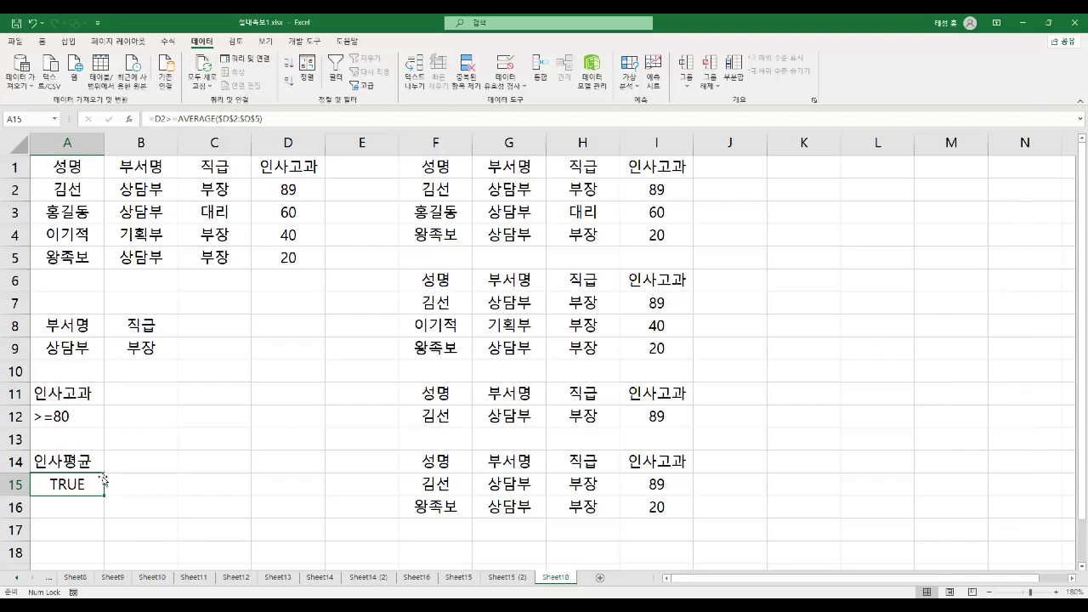
Step: Set up an advanced filter from the A1:D5 table that copies to another location, with A14:A15 as the criteria range
{"action": "left_click", "coordinate": [231, 236]}
{"action": "left_click", "coordinate": [363, 85]}
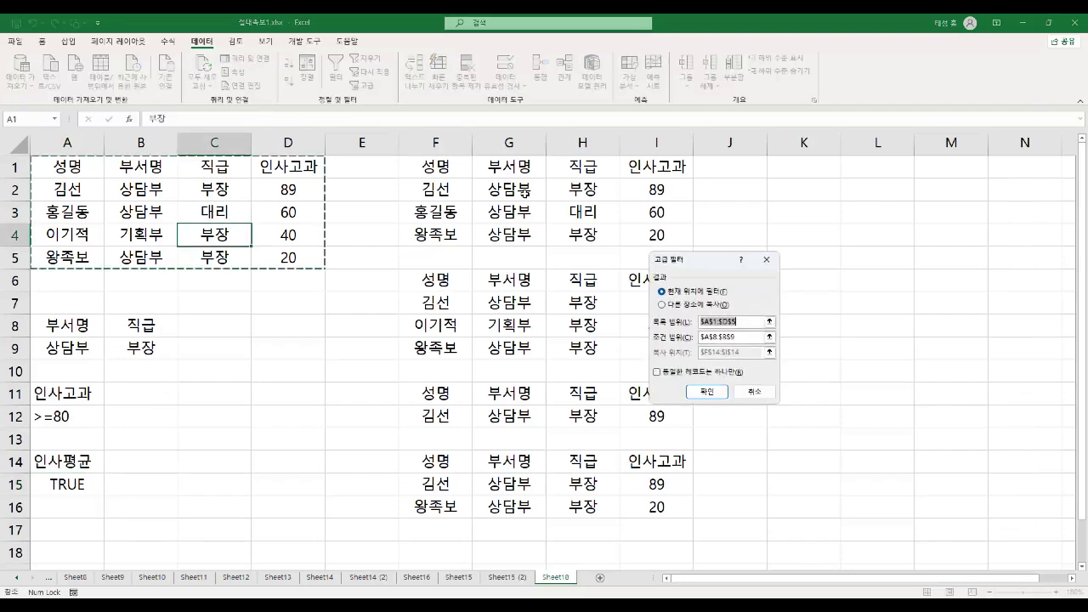
{"action": "left_click", "coordinate": [690, 308]}
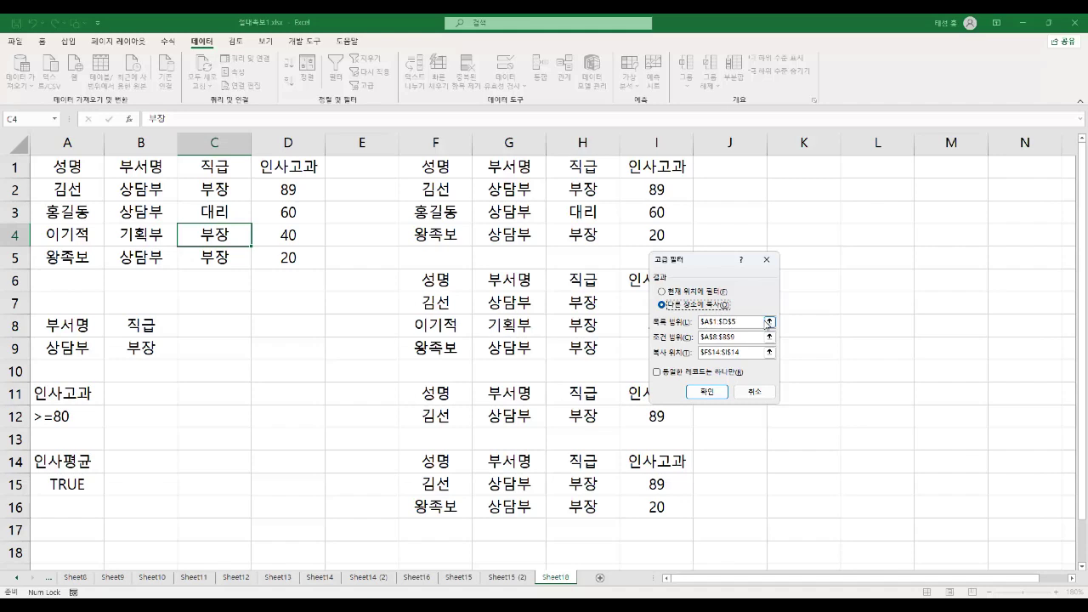
{"action": "left_click", "coordinate": [770, 323]}
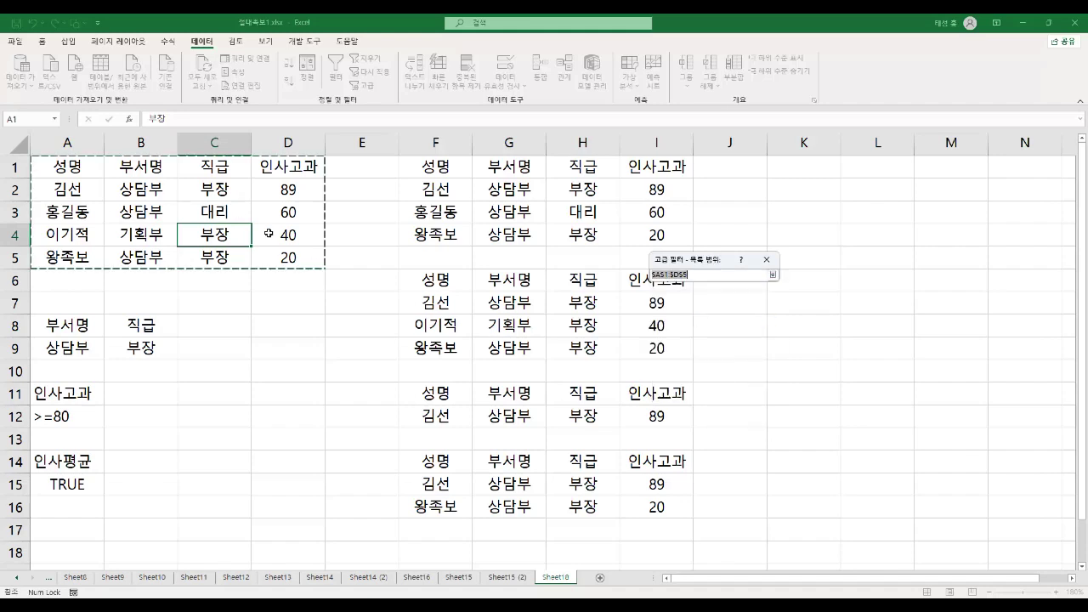
{"action": "left_click", "coordinate": [772, 274]}
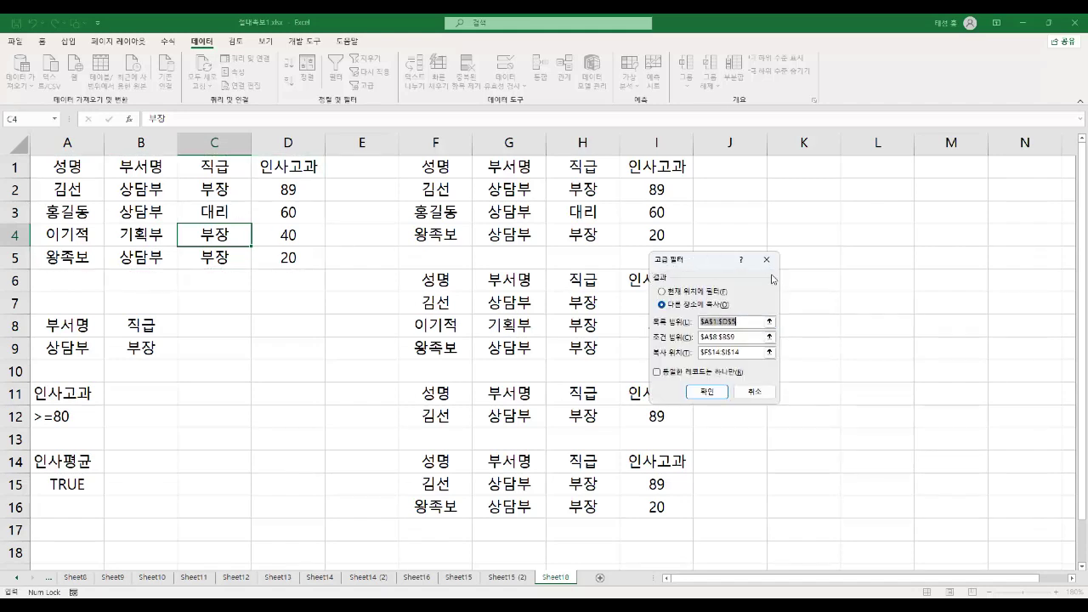
{"action": "left_click", "coordinate": [770, 337]}
{"action": "left_click_drag", "start_coordinate": [92, 454], "coordinate": [105, 481]}
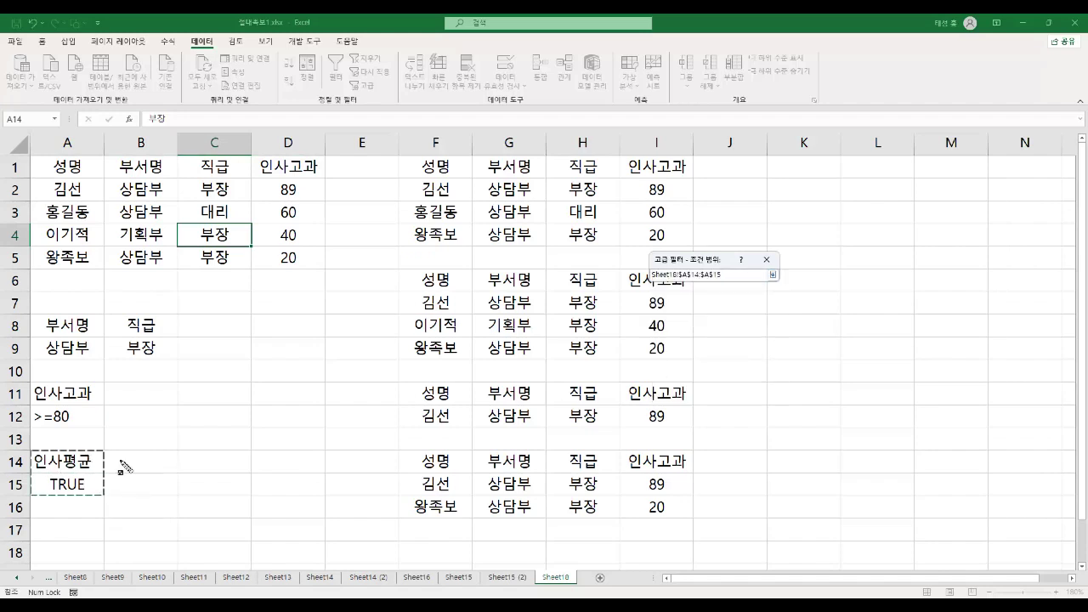
{"action": "left_click_drag", "start_coordinate": [260, 167], "coordinate": [316, 168]}
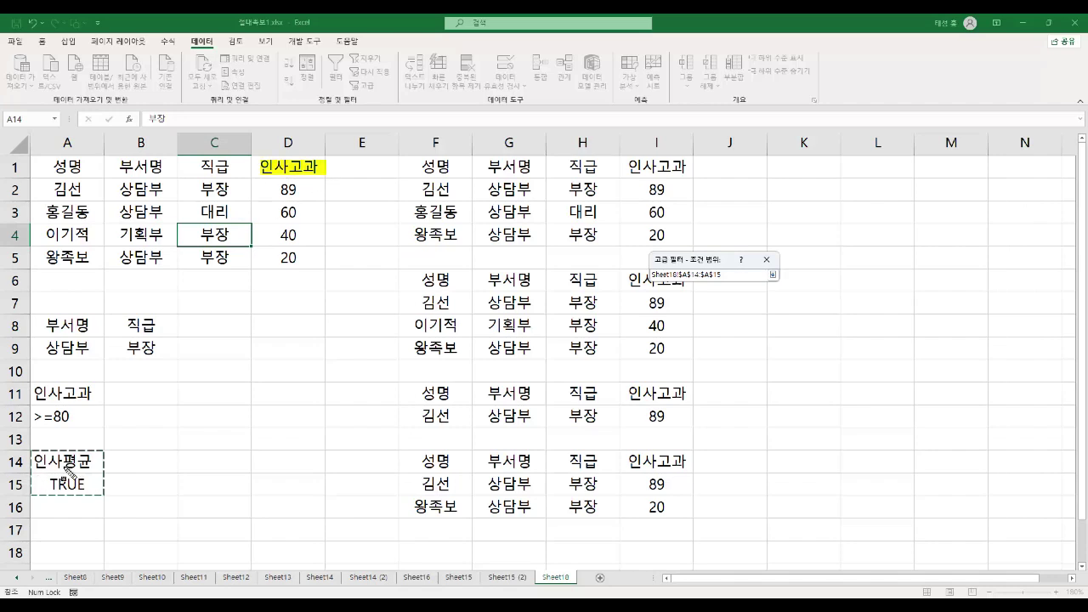
{"action": "left_click_drag", "start_coordinate": [35, 461], "coordinate": [93, 463]}
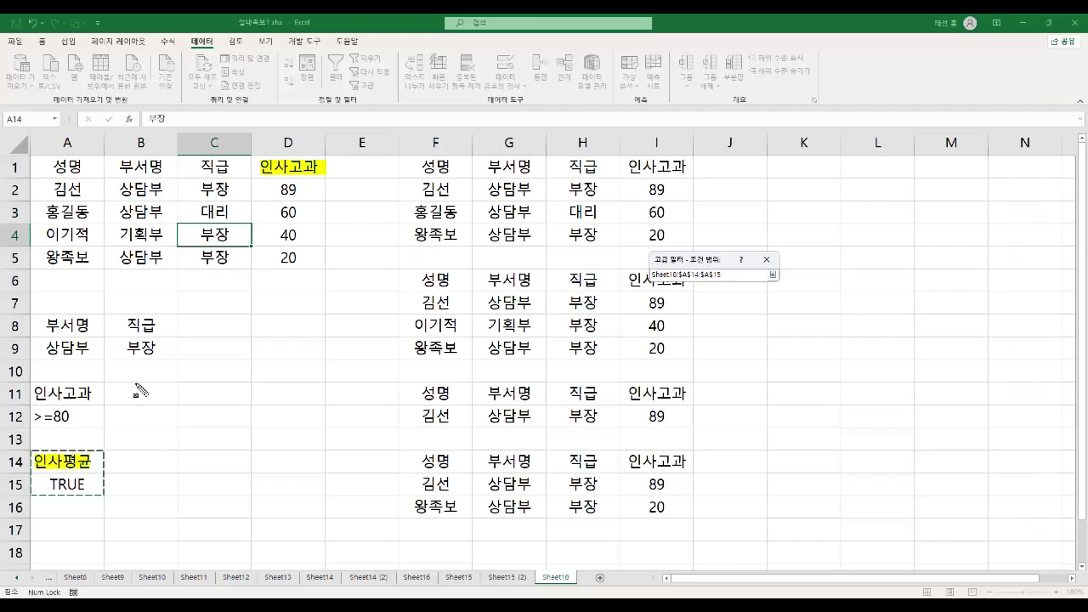
{"action": "left_click_drag", "start_coordinate": [46, 485], "coordinate": [105, 484]}
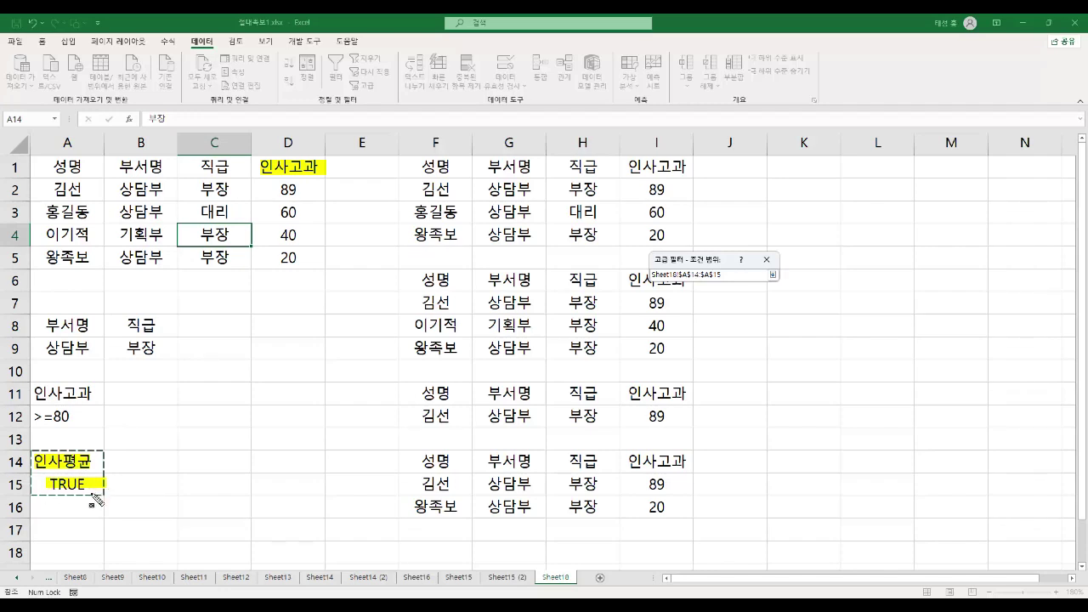
{"action": "key", "text": "Escape"}
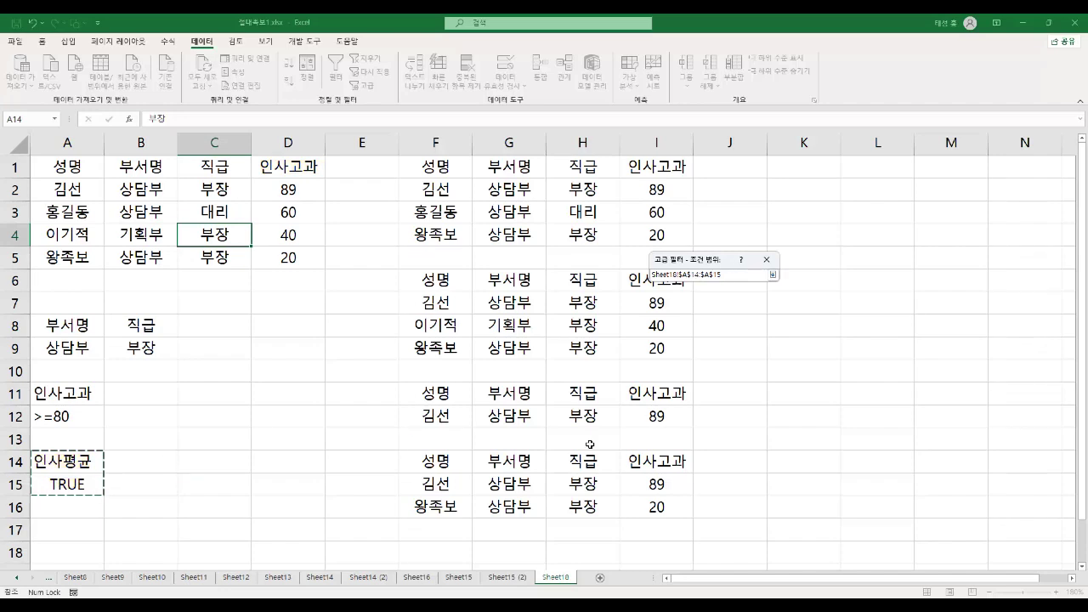
Step: Accept the criteria range, set the copy destination to K1 and run the advanced filter for the 인사평균 condition
{"action": "left_click", "coordinate": [772, 275]}
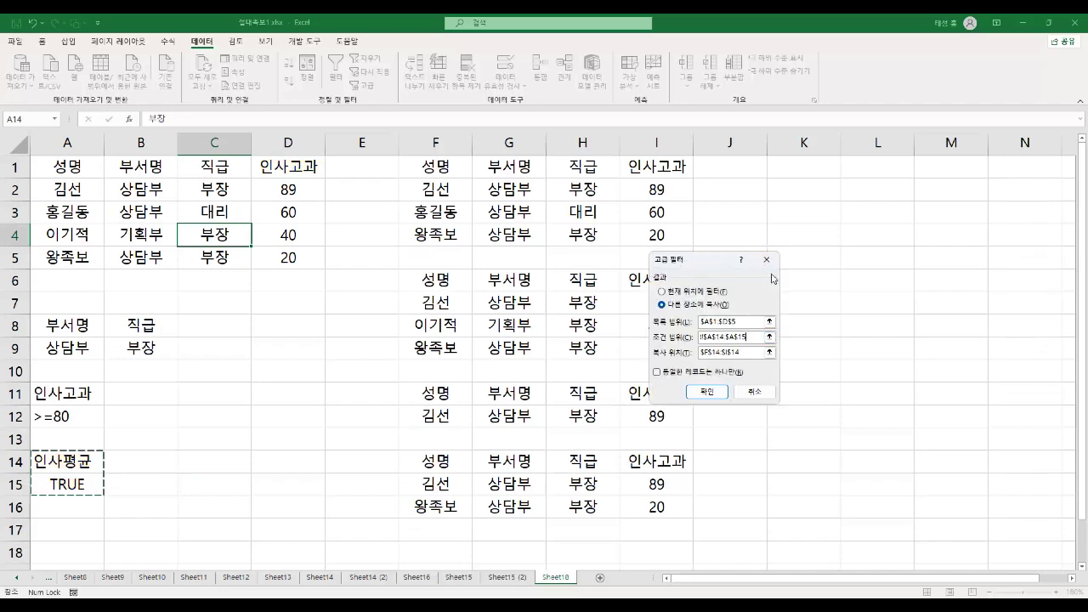
{"action": "left_click", "coordinate": [769, 352]}
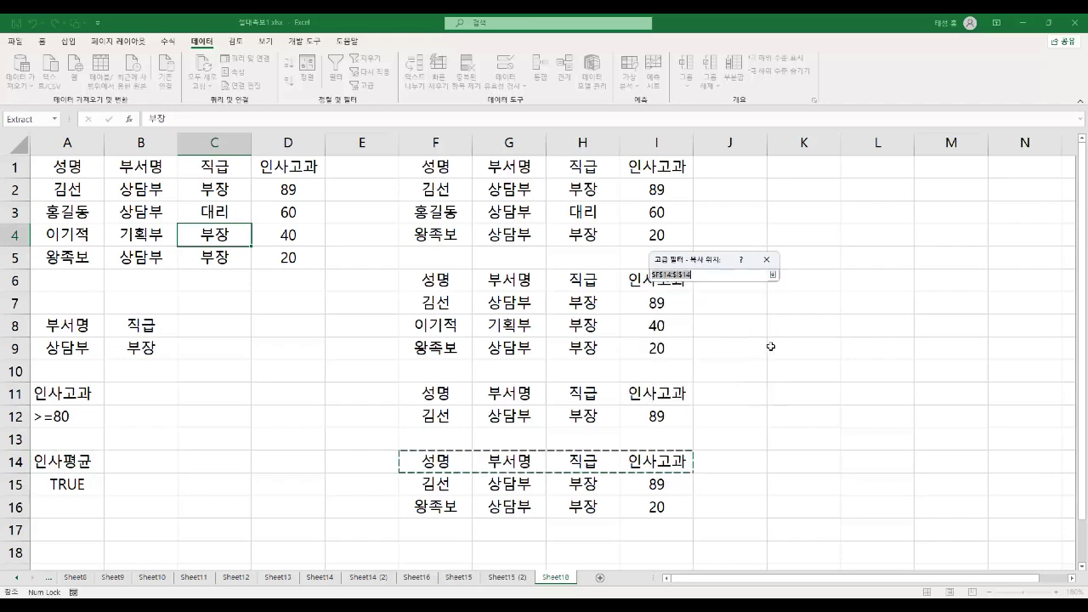
{"action": "left_click", "coordinate": [777, 172]}
{"action": "left_click", "coordinate": [772, 275]}
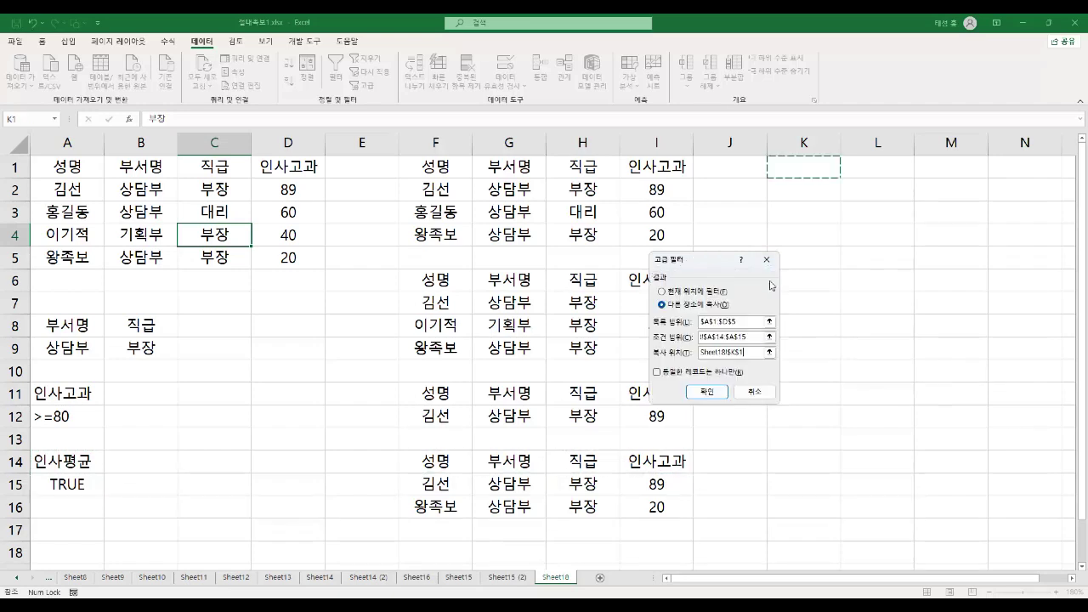
{"action": "left_click", "coordinate": [709, 393]}
Step: Examine the 인사고과 scores extracted at K1 and review the average-based condition formula in A15 with its header in A14
{"action": "left_click_drag", "start_coordinate": [765, 583], "coordinate": [799, 584]}
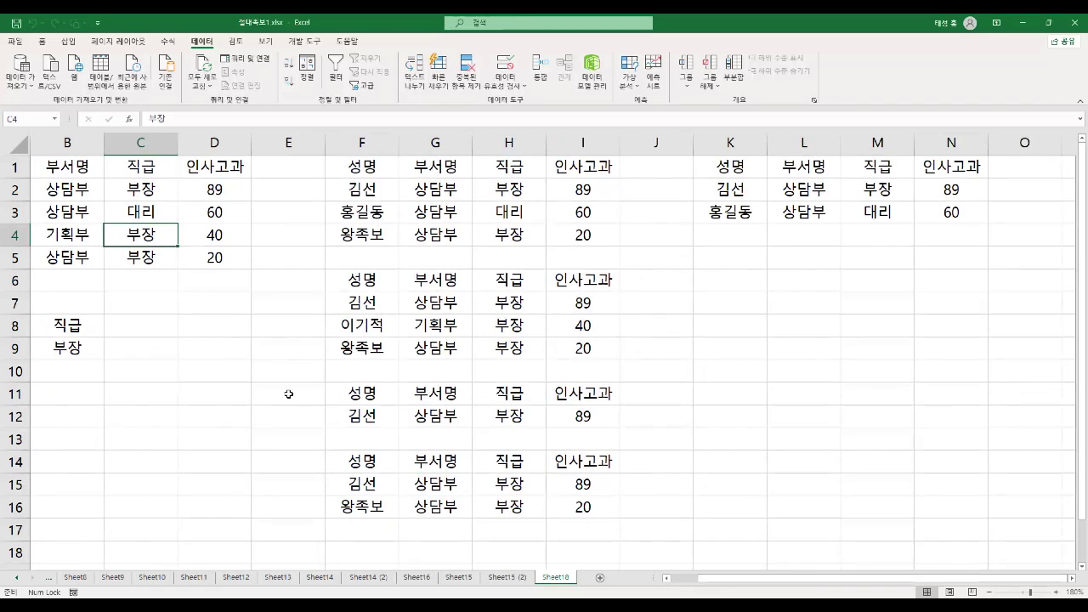
{"action": "left_click", "coordinate": [947, 194]}
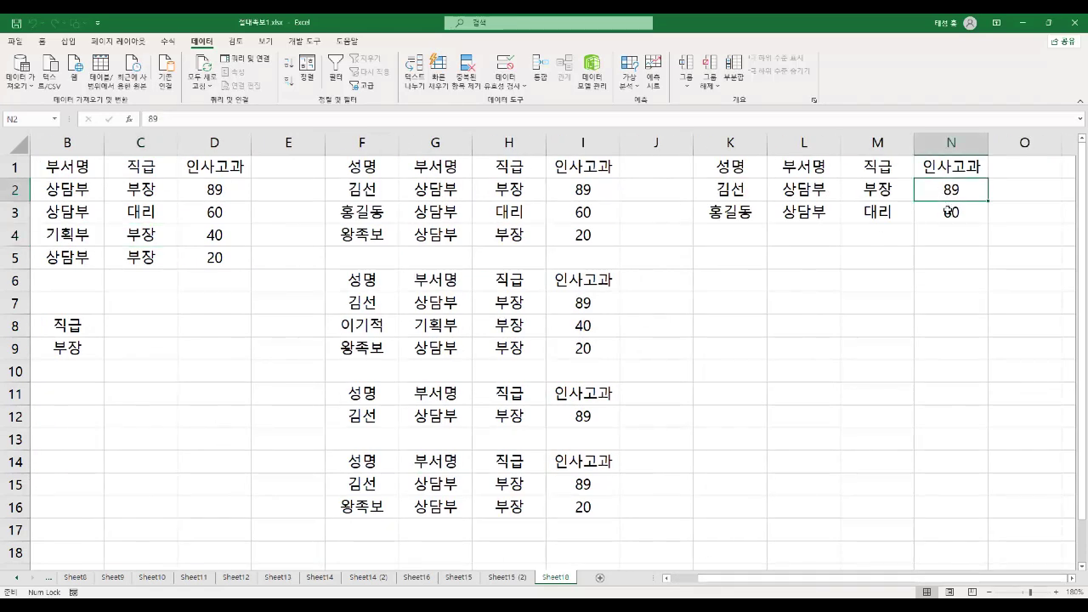
{"action": "left_click", "coordinate": [946, 212]}
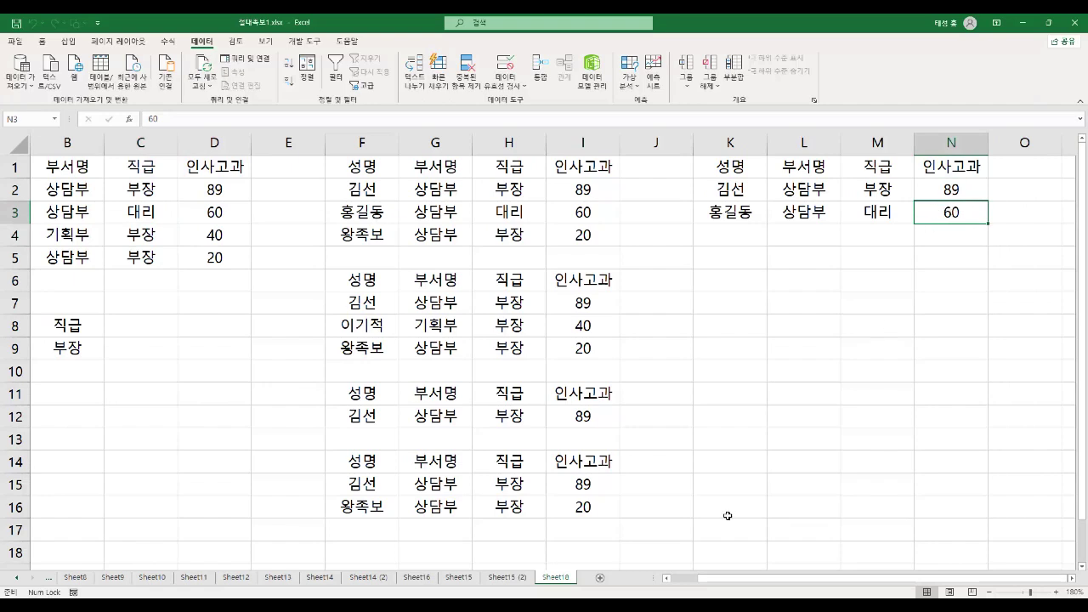
{"action": "left_click_drag", "start_coordinate": [712, 579], "coordinate": [656, 585]}
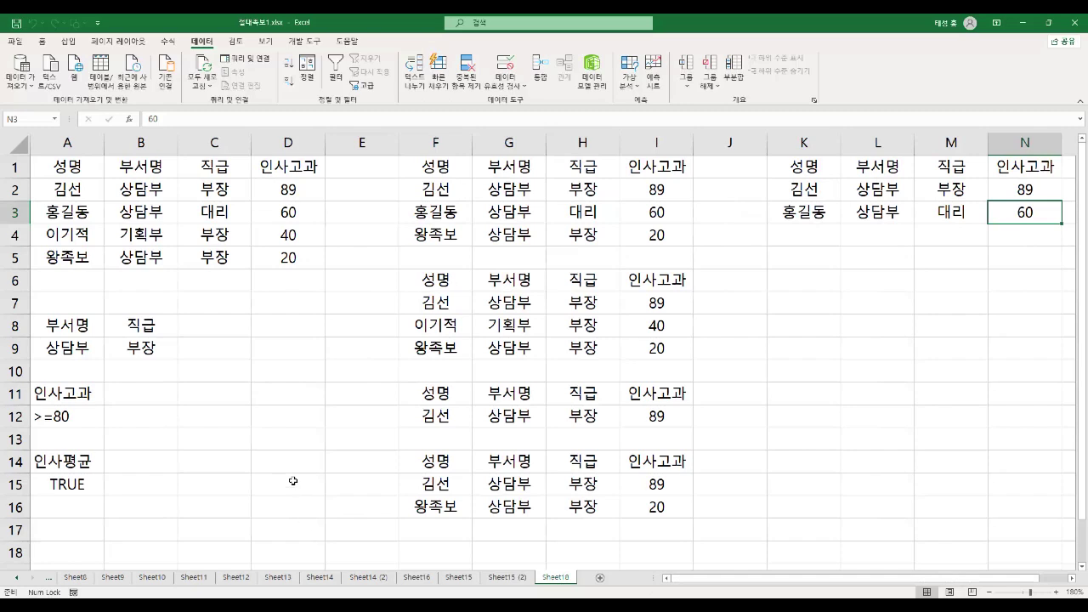
{"action": "left_click", "coordinate": [86, 486]}
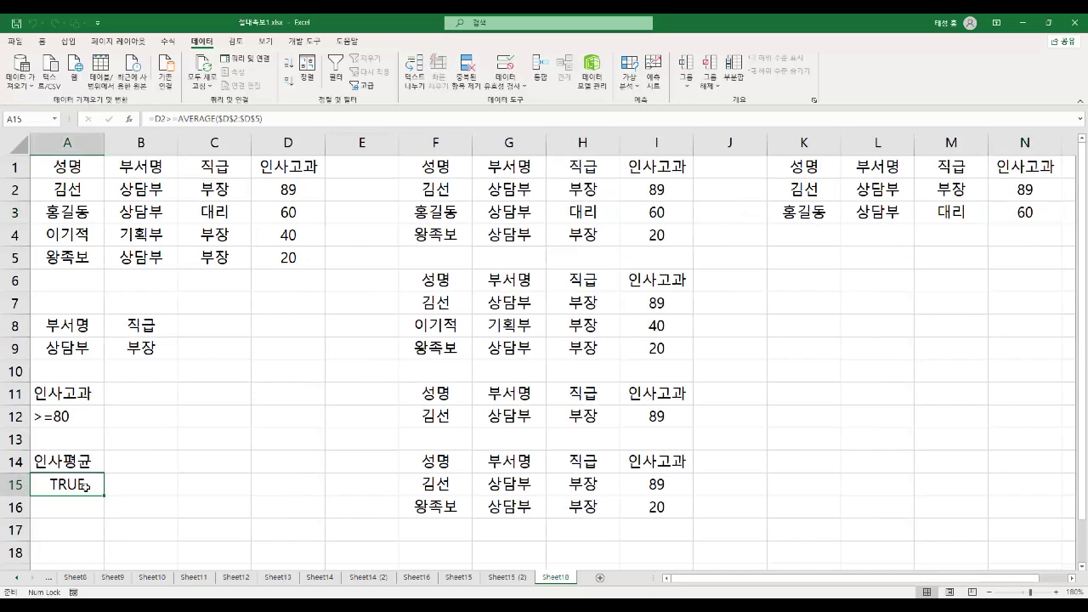
{"action": "double_click", "coordinate": [84, 486]}
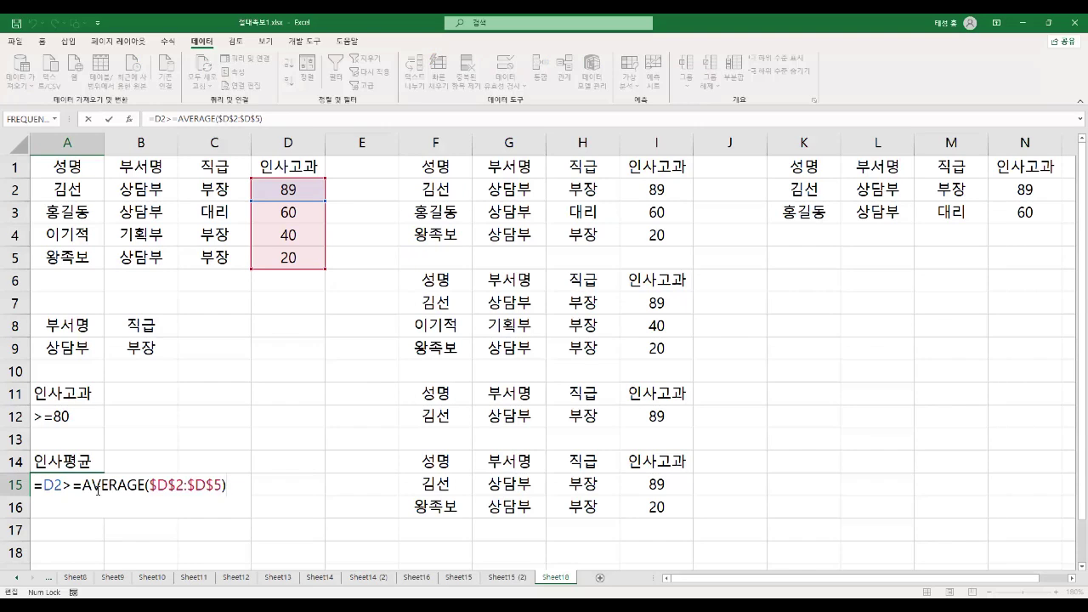
{"action": "key", "text": "Return"}
{"action": "left_click", "coordinate": [62, 483]}
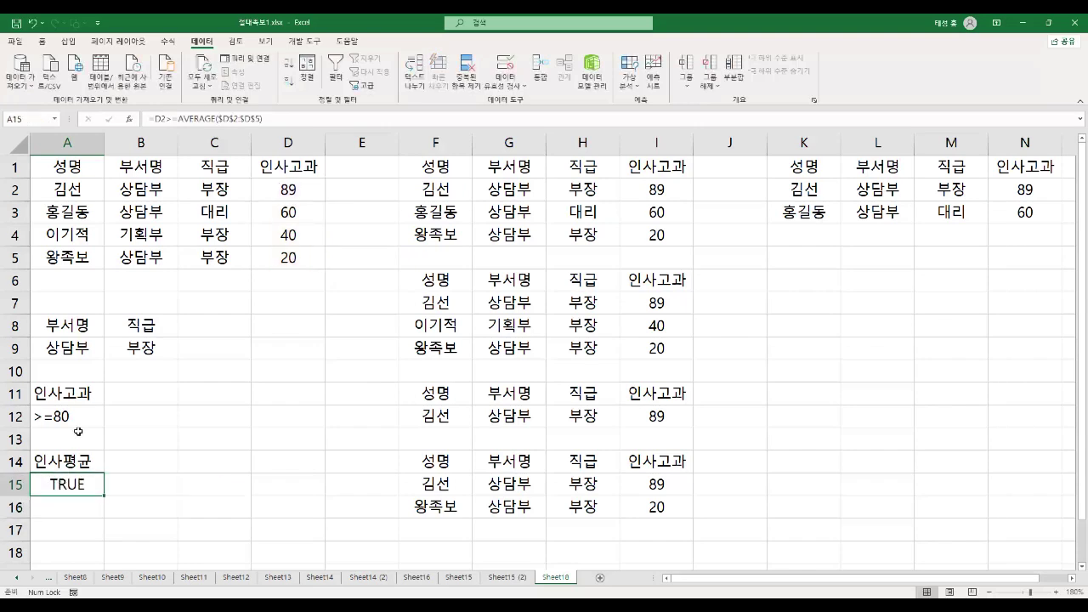
{"action": "double_click", "coordinate": [84, 481]}
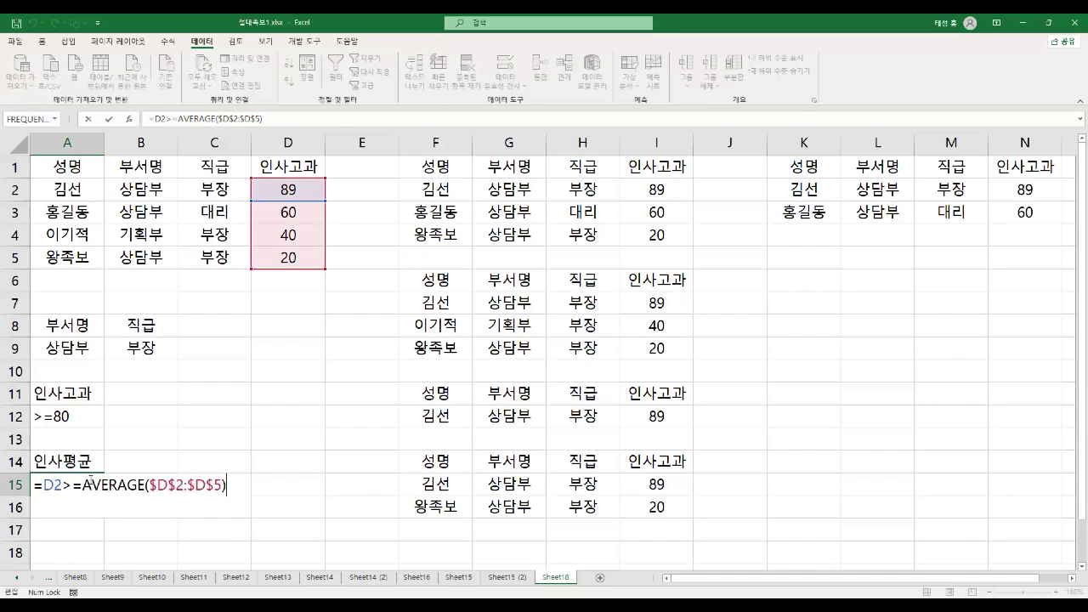
{"action": "key", "text": "Return"}
{"action": "left_click", "coordinate": [90, 461]}
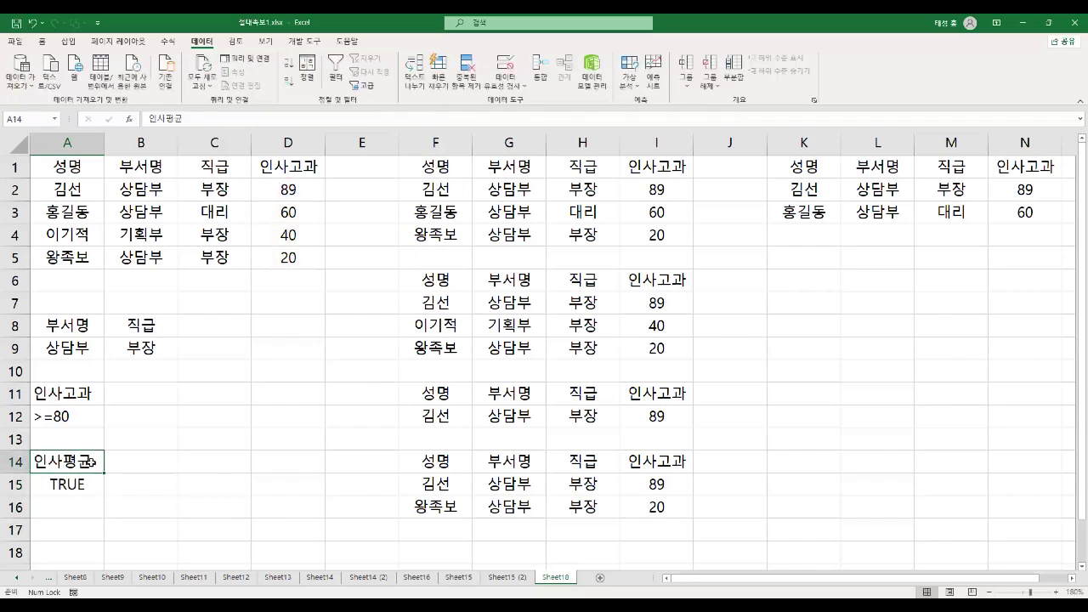